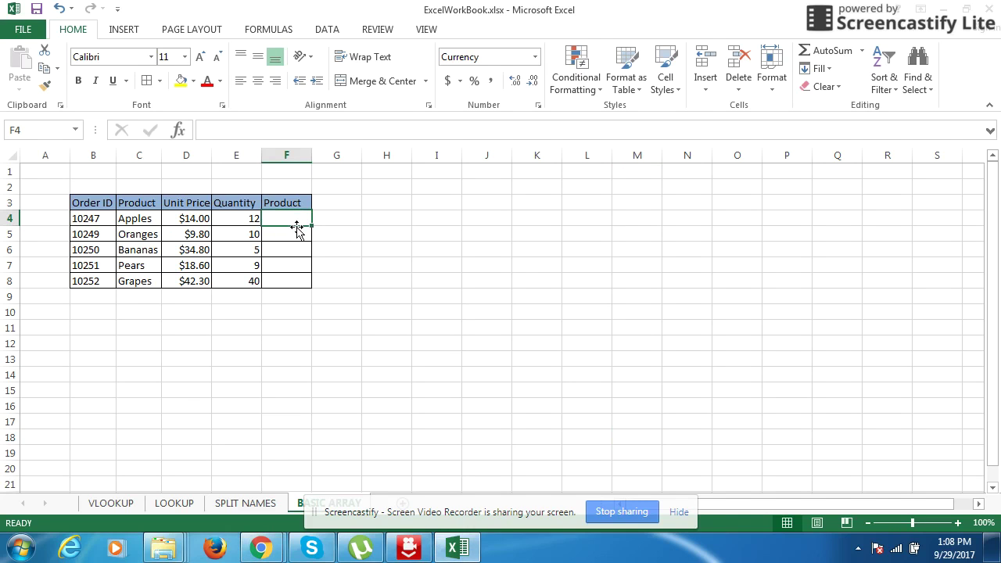
# Try multiplying unit price by quantity for the Apples order with =D4*E4 in F4, and clear the cell.
pyautogui.click(679, 512)
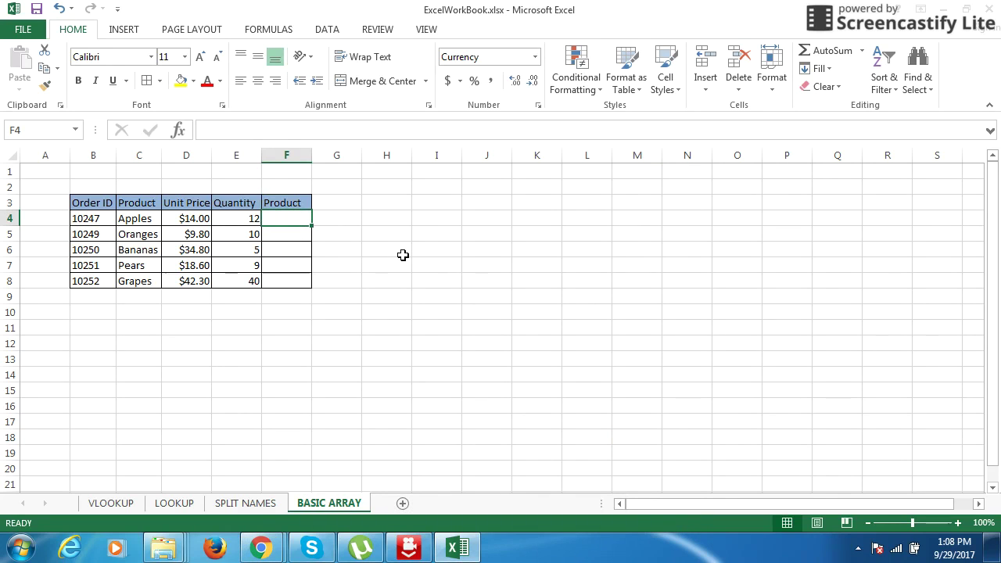
pyautogui.press('Left')
pyautogui.press('Right')
pyautogui.write('=')
pyautogui.press('Left')
pyautogui.press('Left')
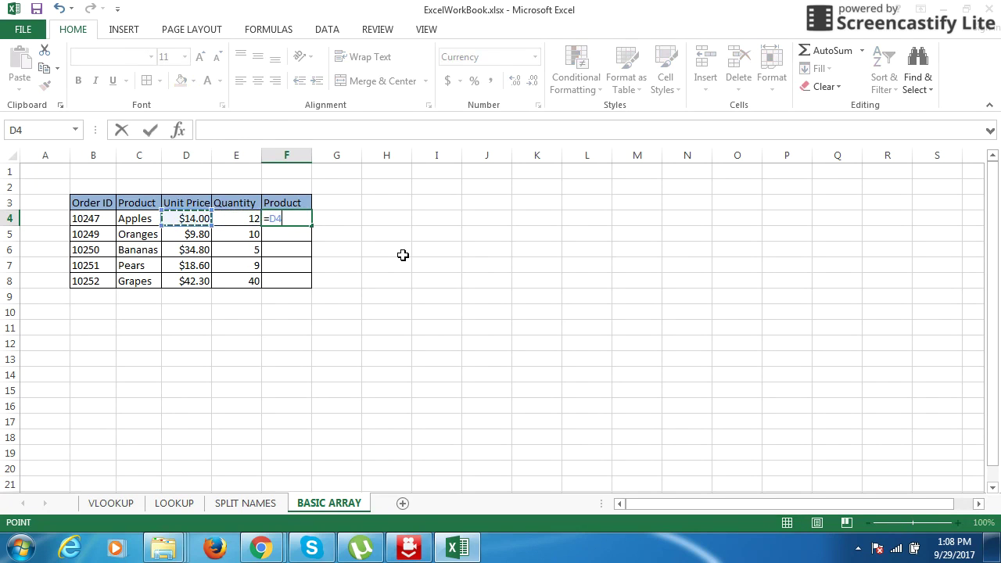
pyautogui.write('*')
pyautogui.press('Left')
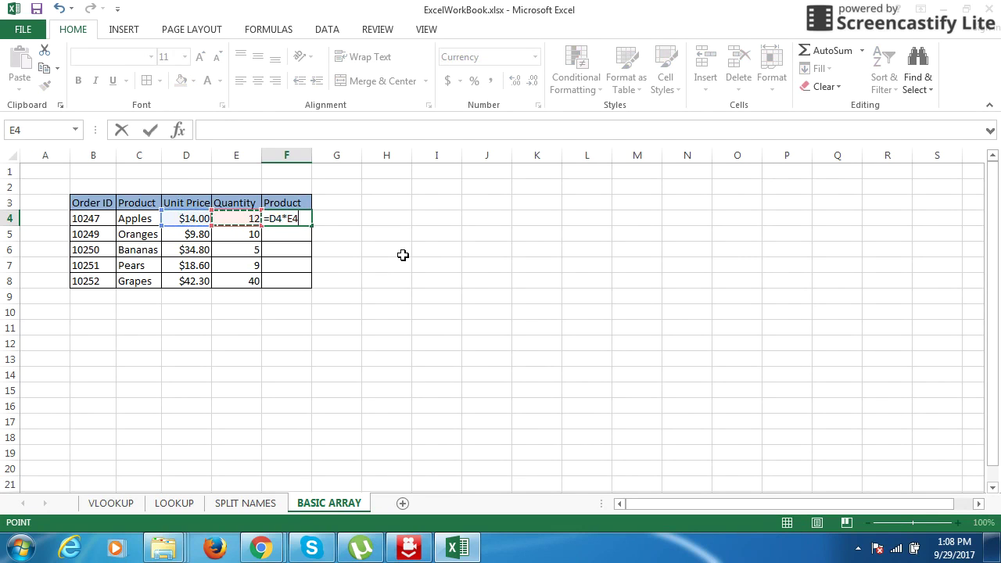
pyautogui.press('Return')
pyautogui.press('Up')
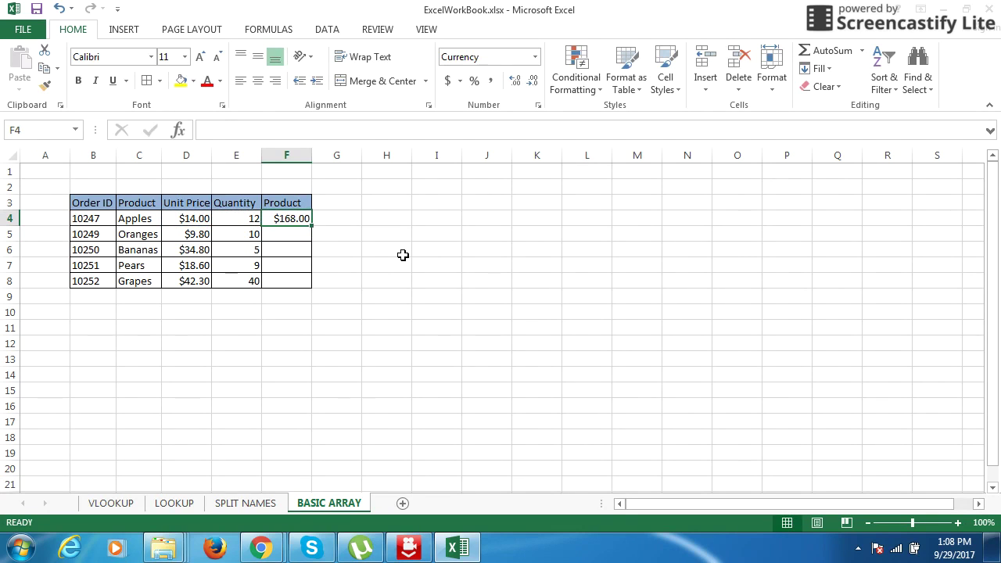
pyautogui.press('Left')
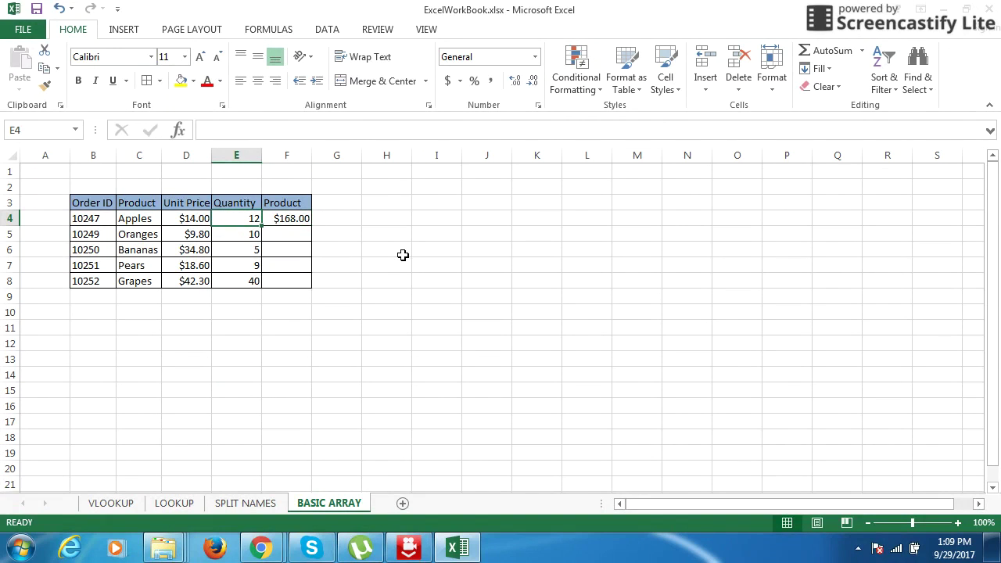
pyautogui.press('Right')
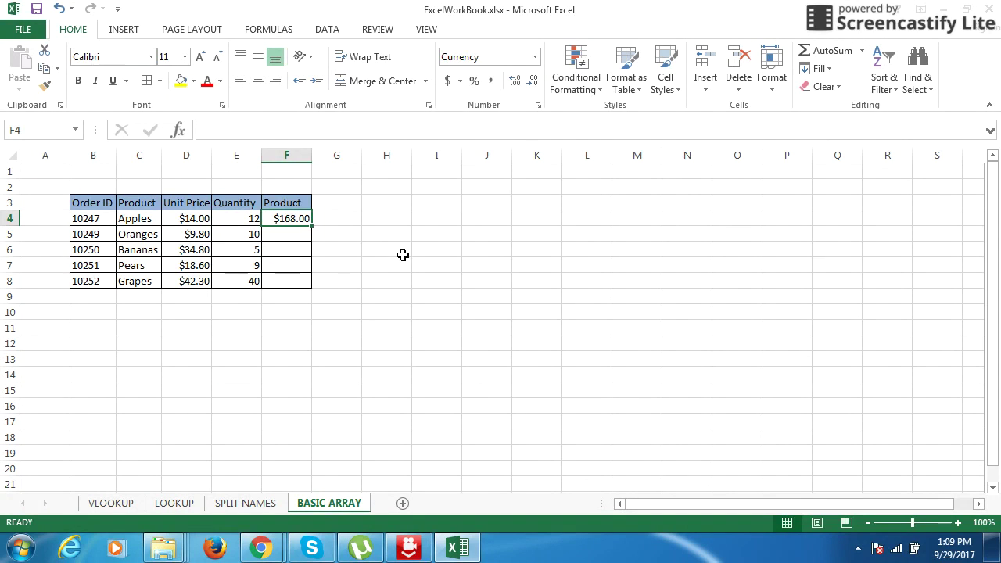
pyautogui.press('Delete')
# Examine the Unit Price values in D4:D8 as the first range for the multiplication.
pyautogui.press('Left')
pyautogui.press('Left')
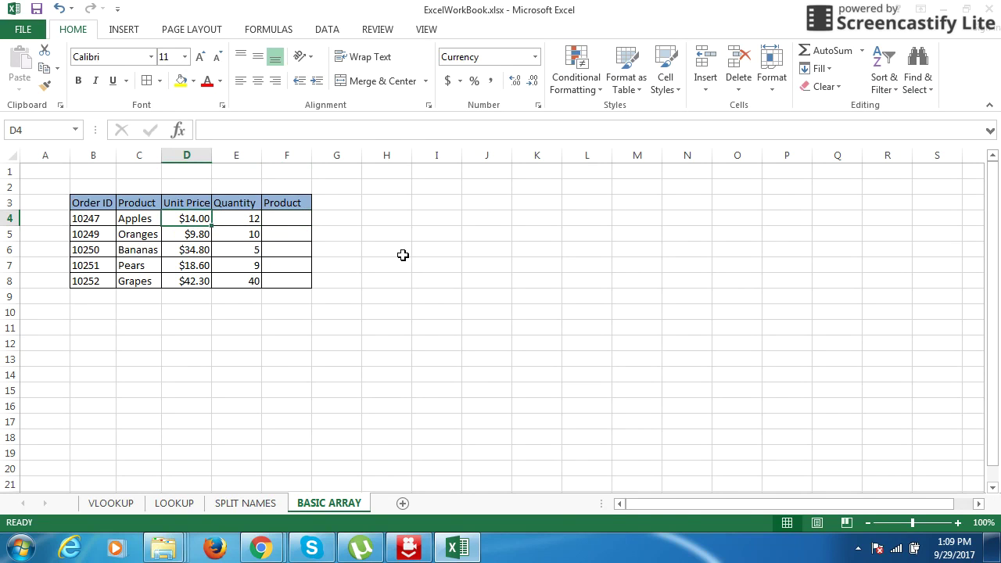
pyautogui.hotkey('shift', 'Down')
pyautogui.hotkey('shift', 'Down')
pyautogui.hotkey('shift', 'Down')
pyautogui.hotkey('shift', 'Down')
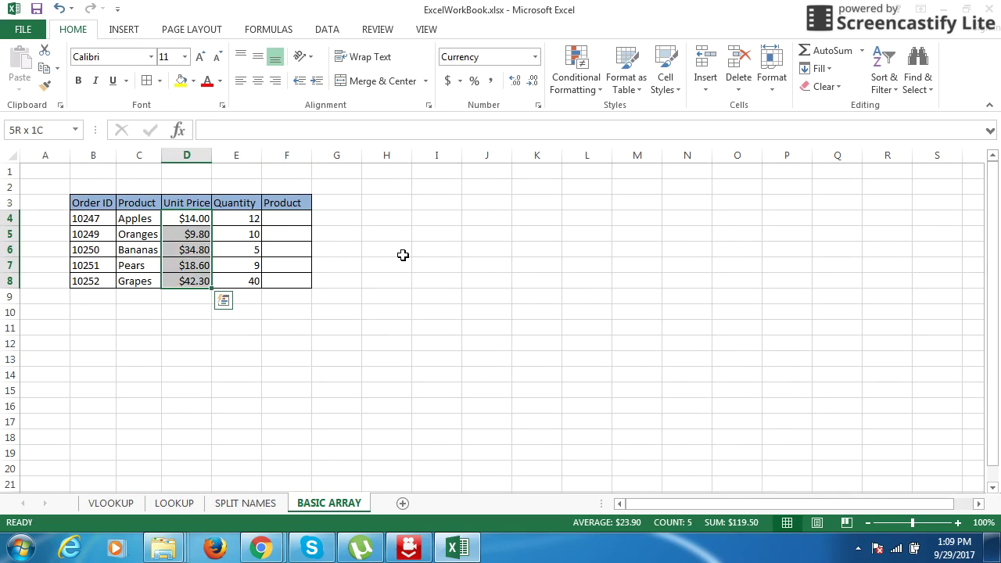
pyautogui.press('Up')
pyautogui.hotkey('shift', 'Down')
pyautogui.hotkey('shift', 'Down')
pyautogui.hotkey('shift', 'Down')
pyautogui.hotkey('shift', 'Down')
pyautogui.hotkey('shift', 'Down')
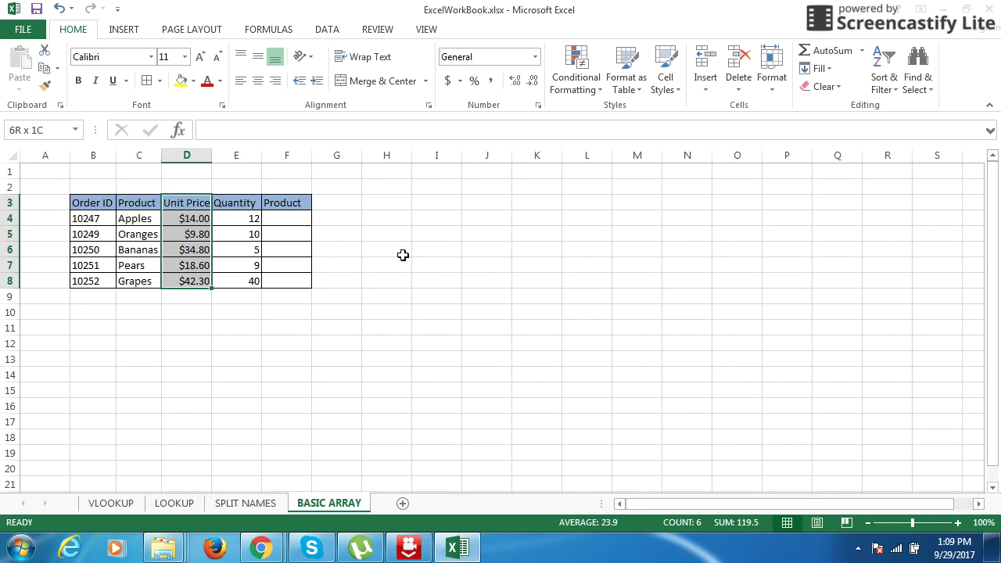
# Examine the Quantity values in E4:E8 and how D4, E4 and F4 relate in the Apples row.
pyautogui.press('Right')
pyautogui.hotkey('shift', 'Down')
pyautogui.hotkey('shift', 'Down')
pyautogui.hotkey('shift', 'Down')
pyautogui.hotkey('shift', 'Down')
pyautogui.hotkey('shift', 'Down')
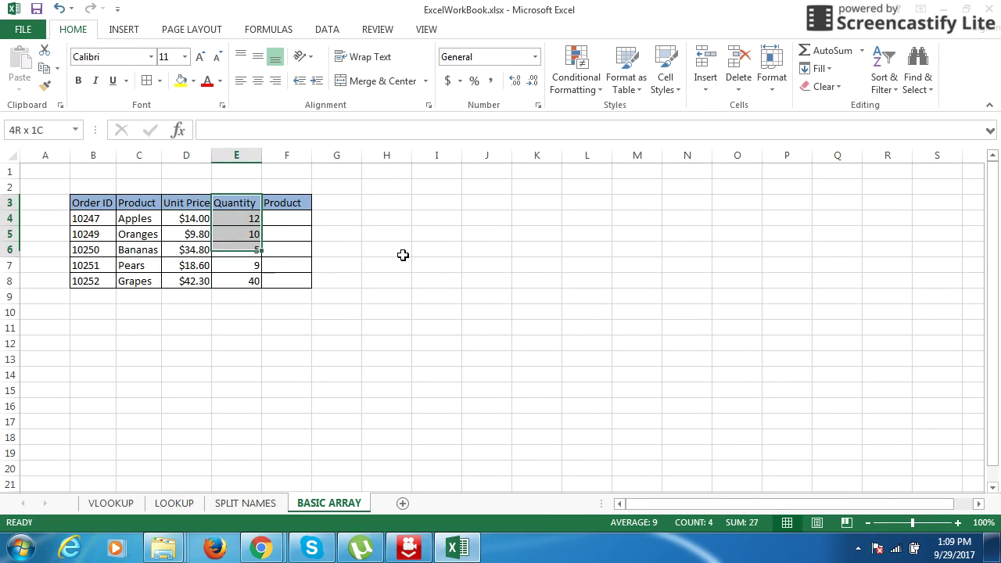
pyautogui.press('Down')
pyautogui.press('Down')
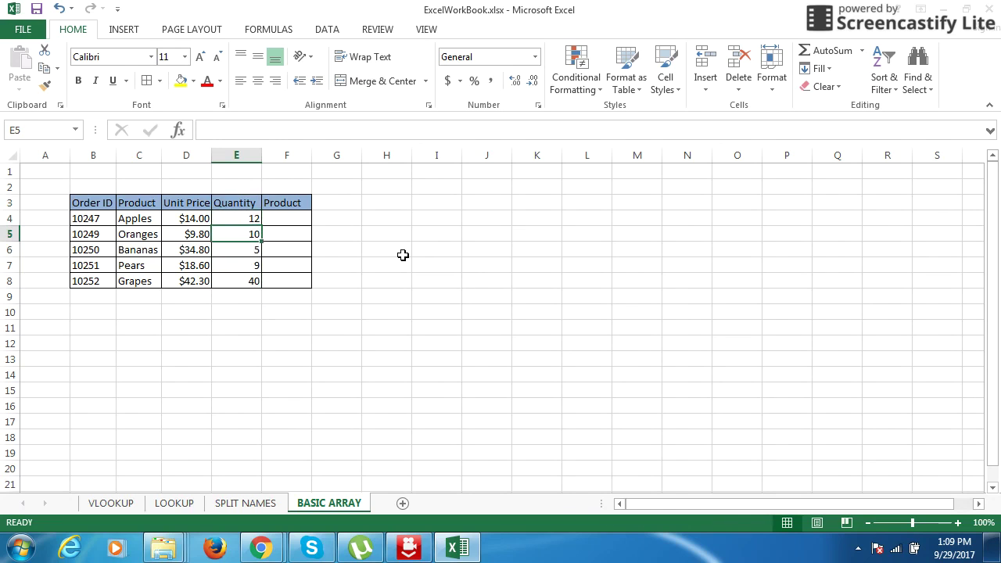
pyautogui.press('Up')
pyautogui.hotkey('shift', 'Down')
pyautogui.hotkey('shift', 'Down')
pyautogui.hotkey('shift', 'Down')
pyautogui.hotkey('shift', 'Down')
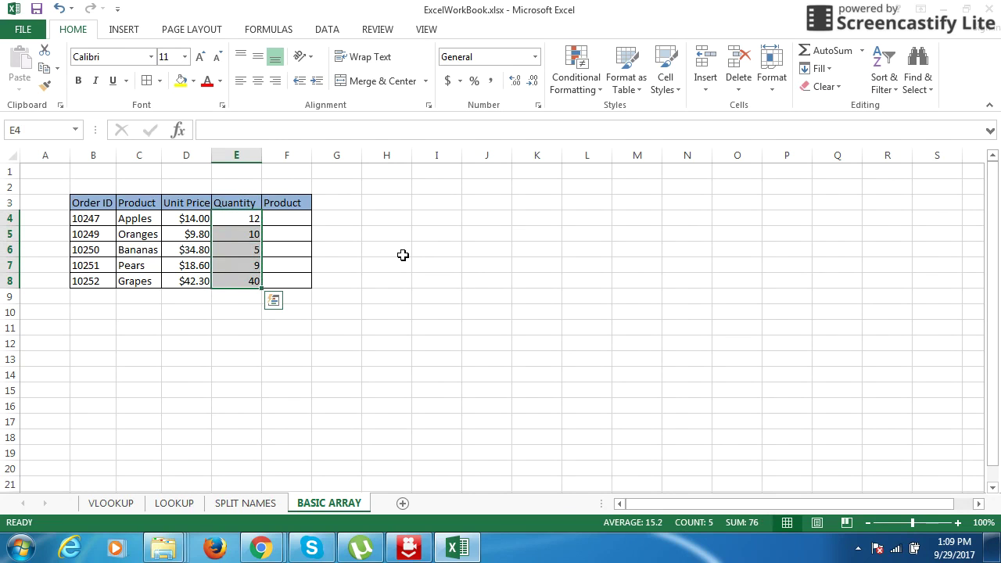
pyautogui.press('Up')
pyautogui.press('Right')
pyautogui.press('Down')
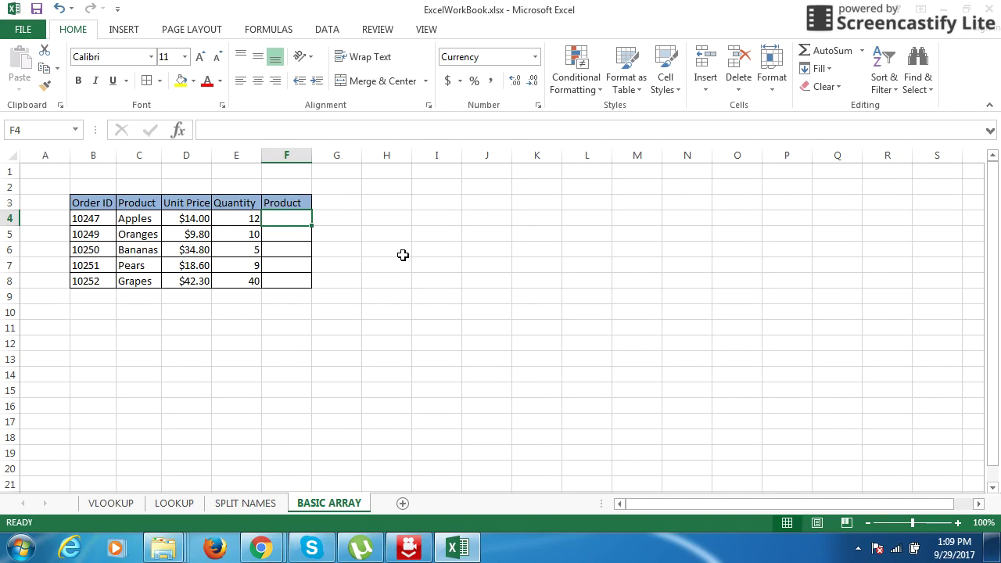
pyautogui.press('Left')
pyautogui.press('Left')
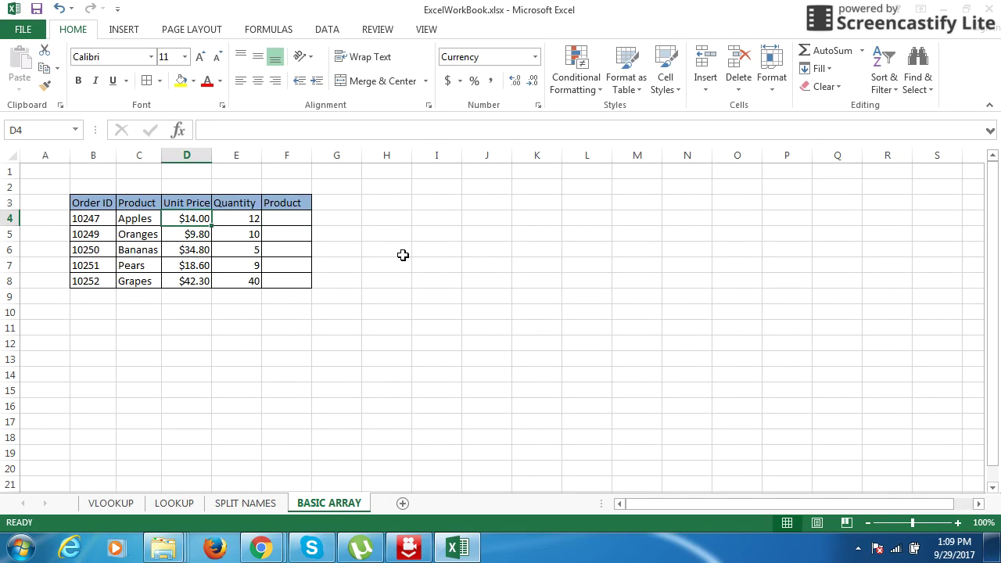
pyautogui.press('Right')
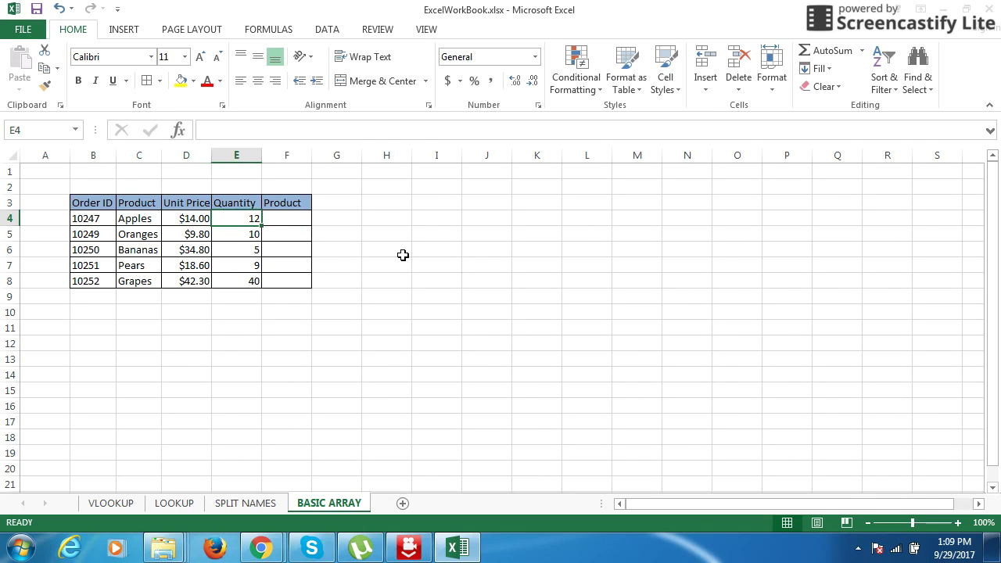
pyautogui.press('Right')
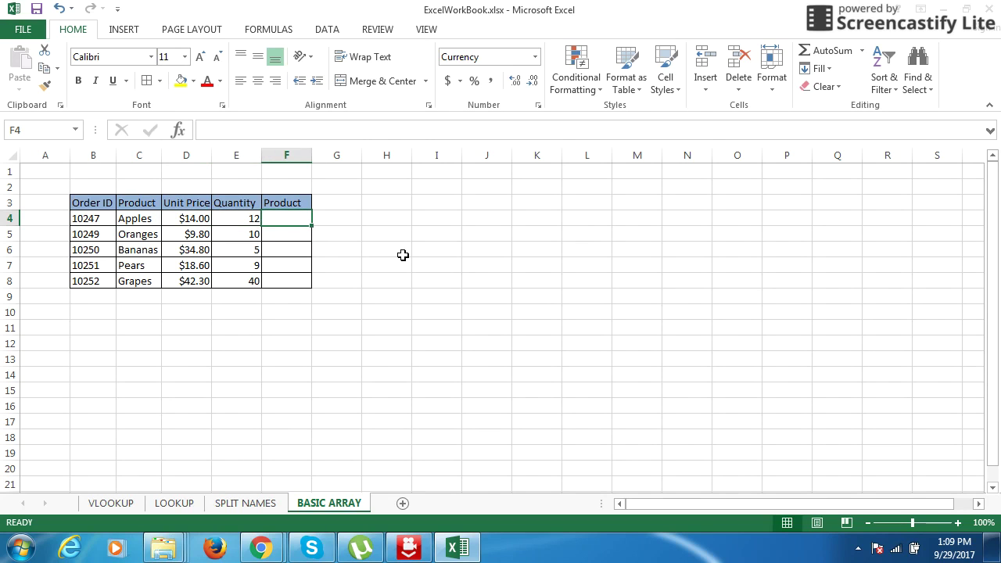
# Begin one formula across the Product cells F4:F8 that references the unit prices D4:D8.
pyautogui.hotkey('shift', 'Down')
pyautogui.hotkey('shift', 'Down')
pyautogui.hotkey('shift', 'Down')
pyautogui.hotkey('shift', 'Down')
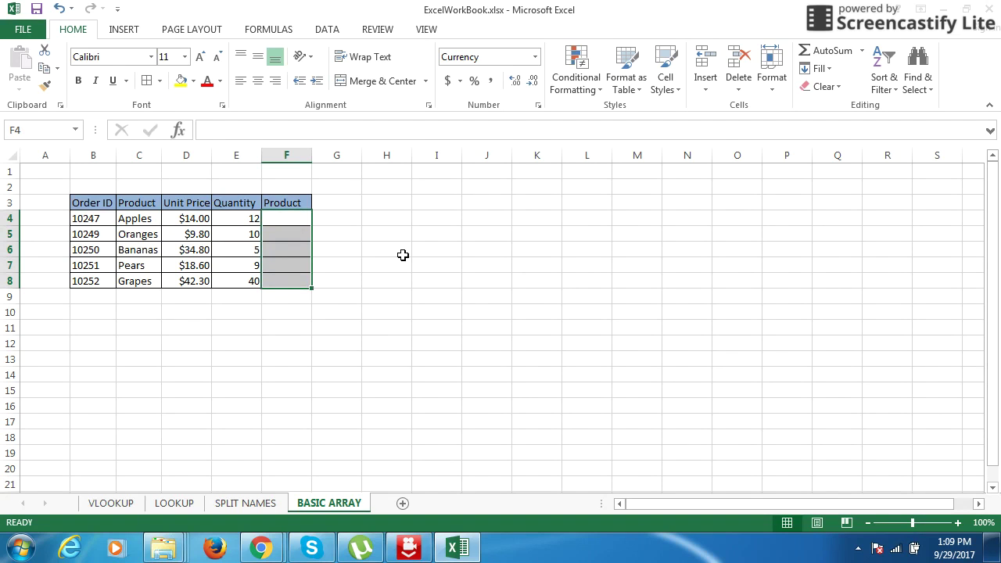
pyautogui.write('=')
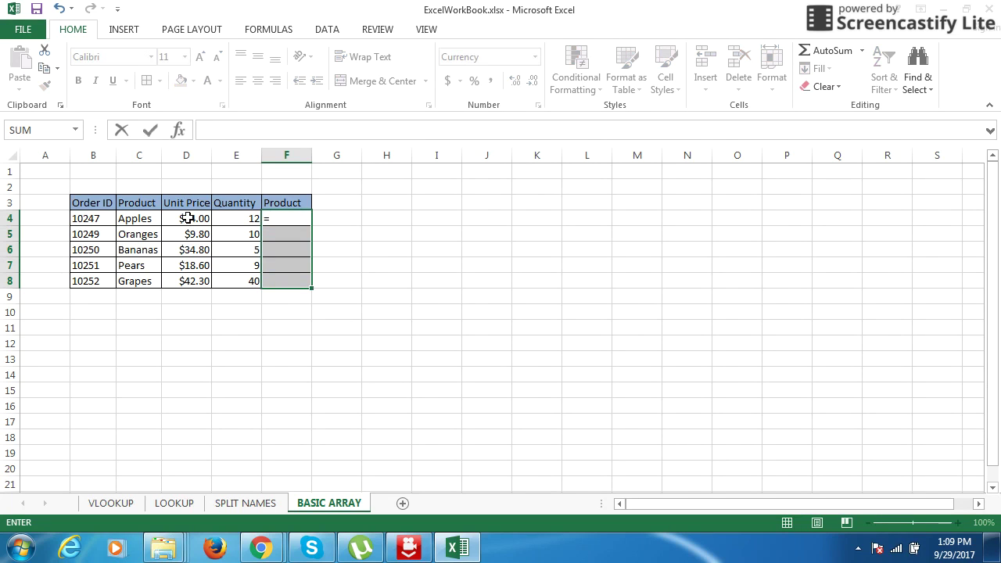
pyautogui.moveTo(188, 218); pyautogui.dragTo(187, 281)
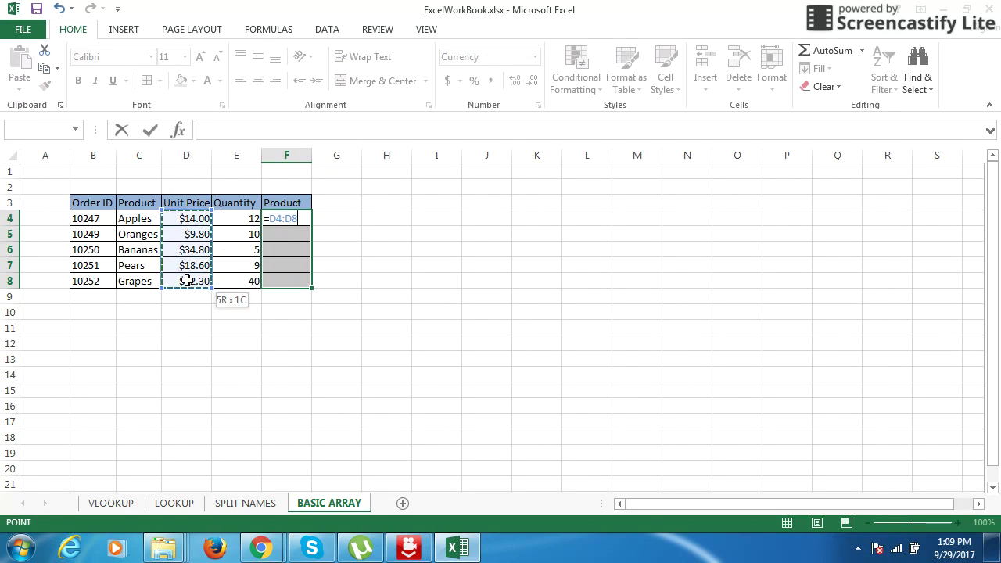
pyautogui.moveTo(187, 281)
pyautogui.mouseDown()
pyautogui.moveTo(259, 233)
pyautogui.moveTo(202, 282)
pyautogui.mouseUp()
pyautogui.click(202, 282)
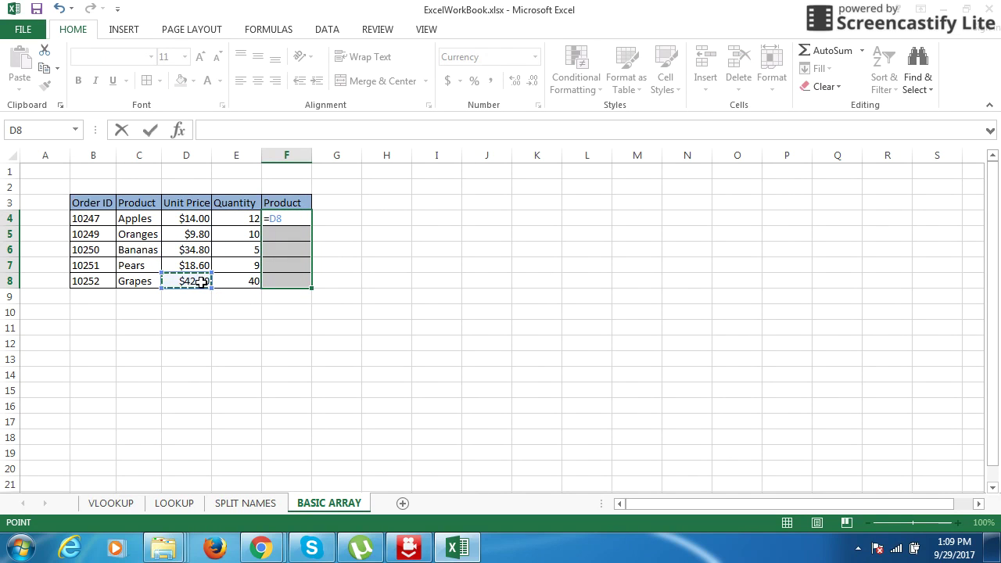
pyautogui.moveTo(204, 218); pyautogui.dragTo(202, 277)
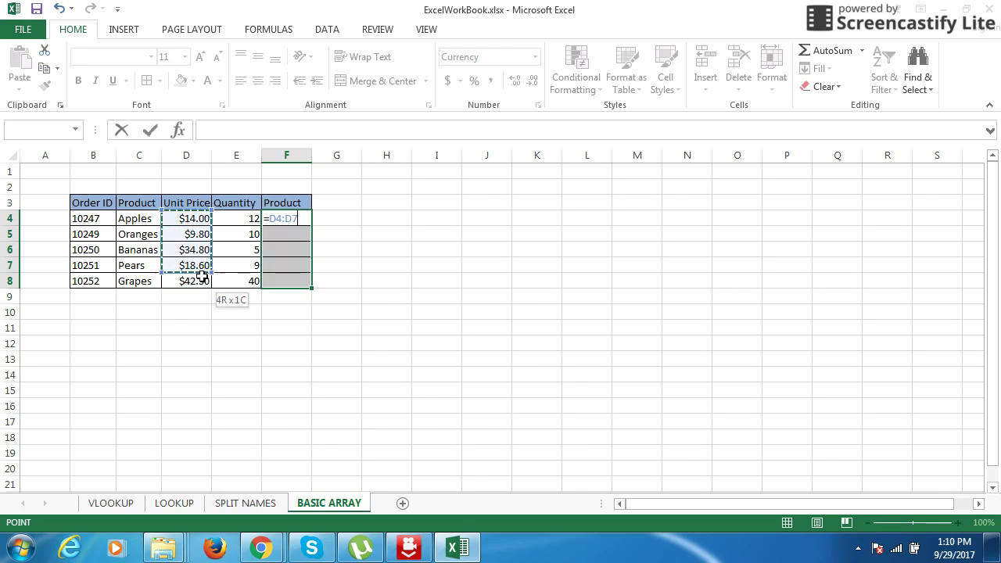
pyautogui.click(197, 285)
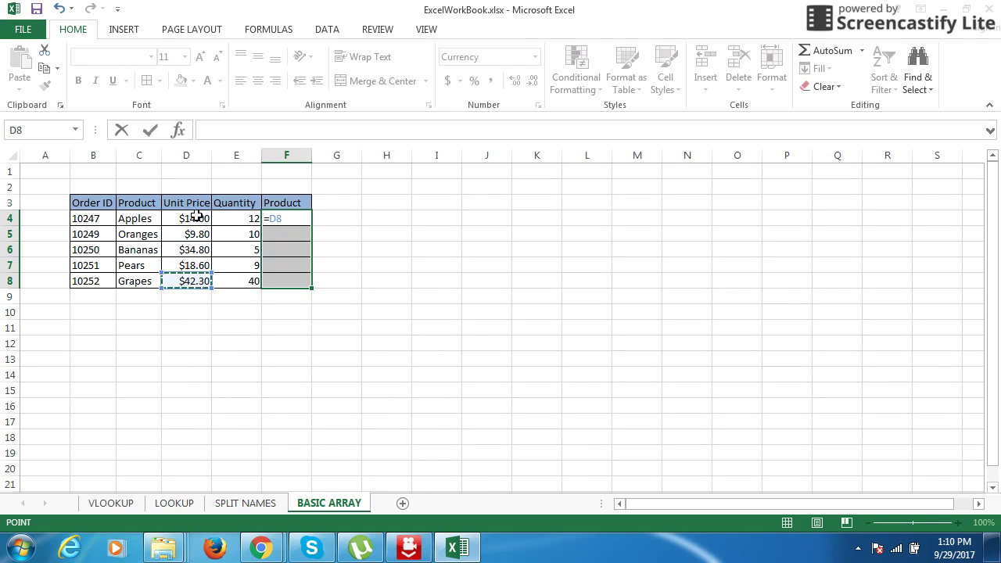
pyautogui.moveTo(196, 218); pyautogui.dragTo(197, 266)
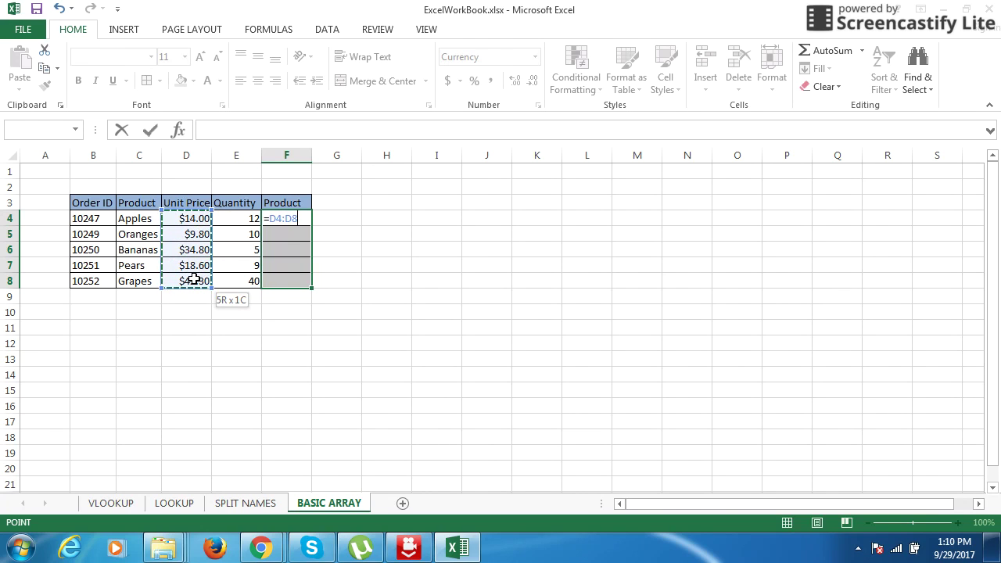
pyautogui.click(194, 280)
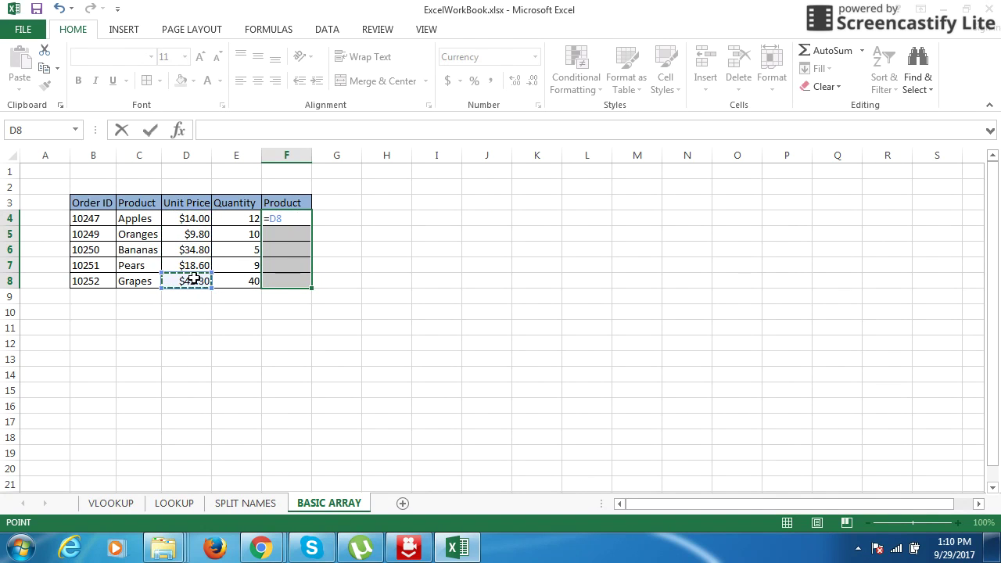
pyautogui.moveTo(190, 219); pyautogui.dragTo(188, 294)
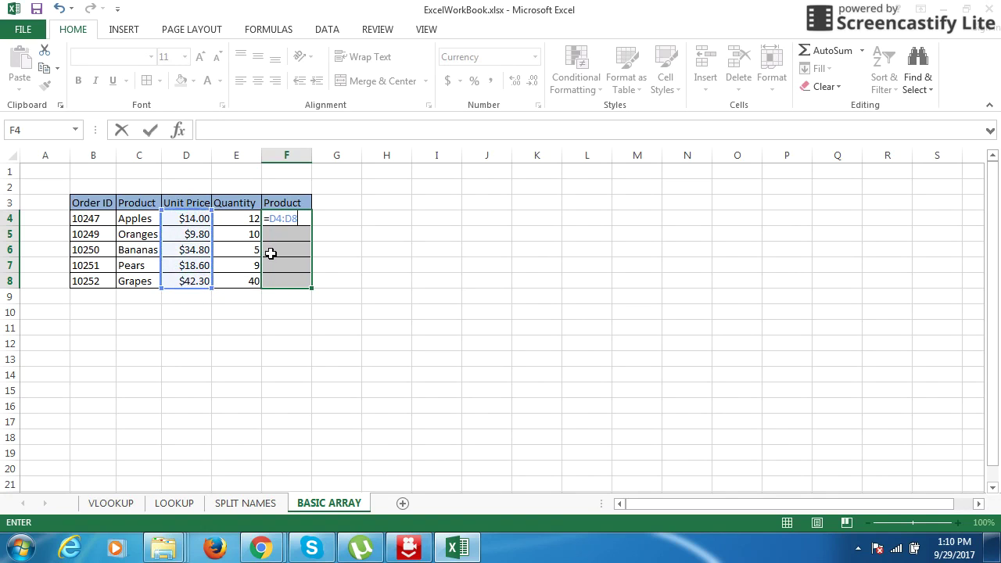
# Multiply by the quantities E4:E8 and enter =D4:D8*E4:E8 as an array formula in F4:F8.
pyautogui.write('*')
pyautogui.moveTo(244, 219); pyautogui.dragTo(246, 280)
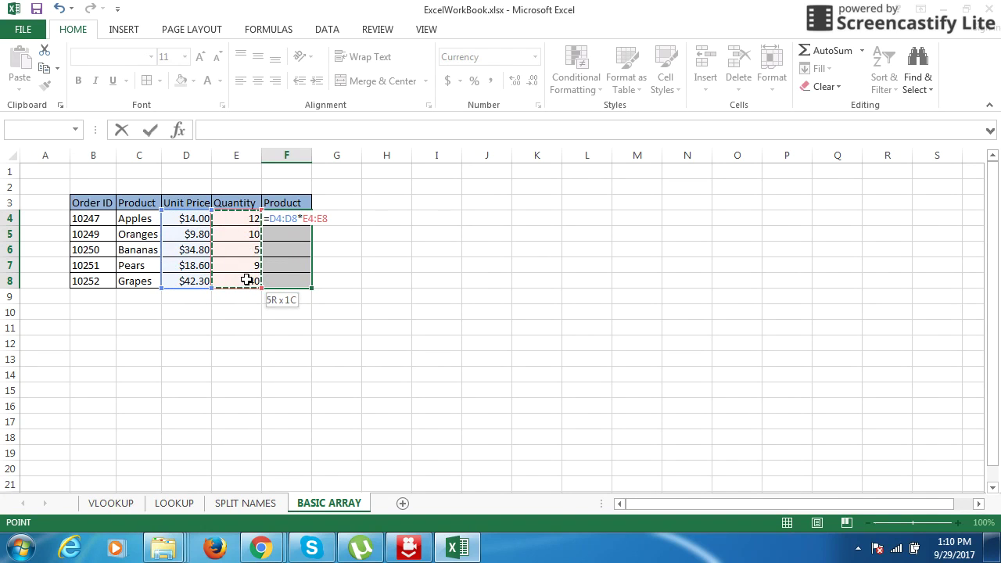
pyautogui.click(246, 281)
pyautogui.moveTo(245, 223); pyautogui.dragTo(243, 289)
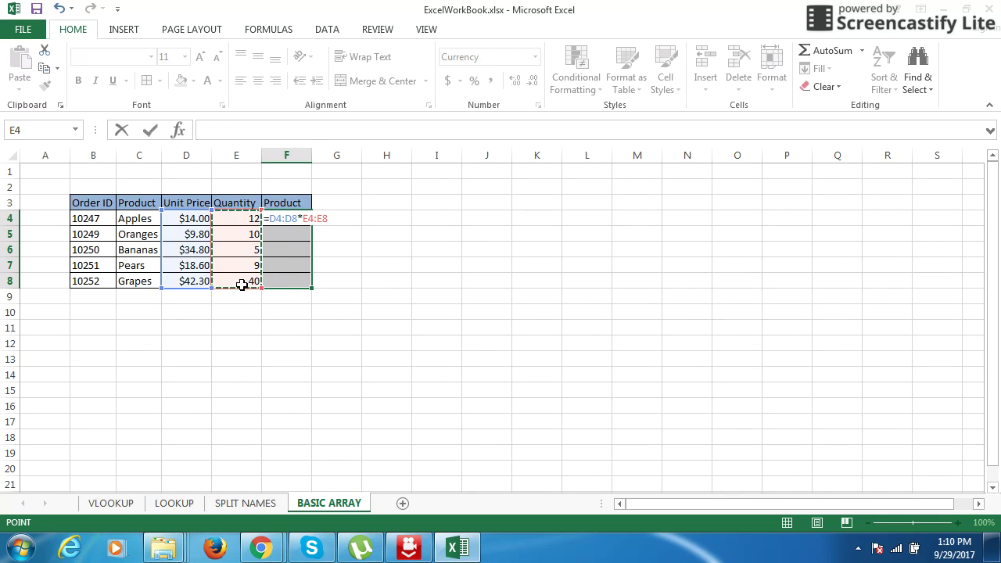
pyautogui.hotkey('ctrl', 'shift', 'Return')
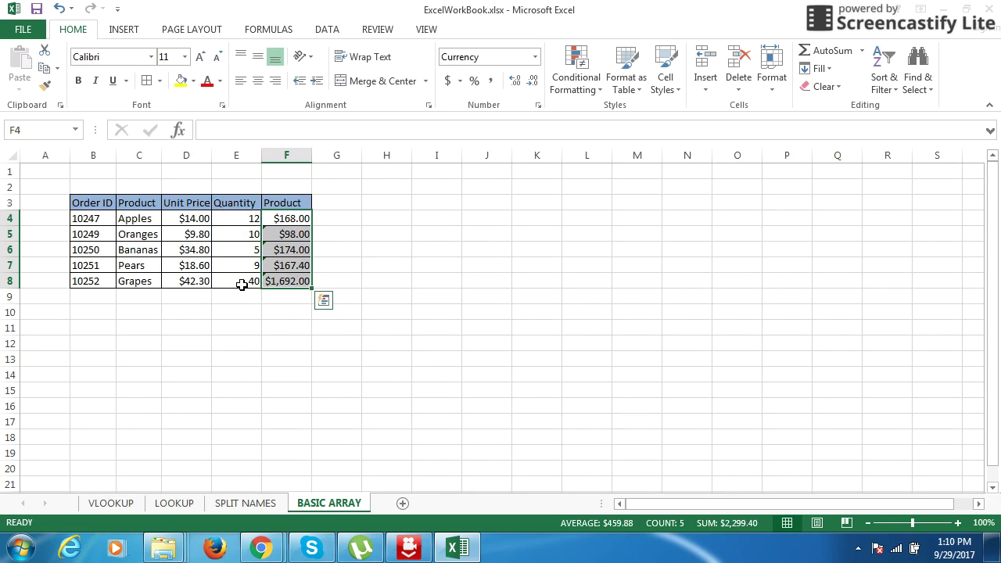
# Add a bold "sum" label in E9 beneath the Quantity column.
pyautogui.click(297, 297)
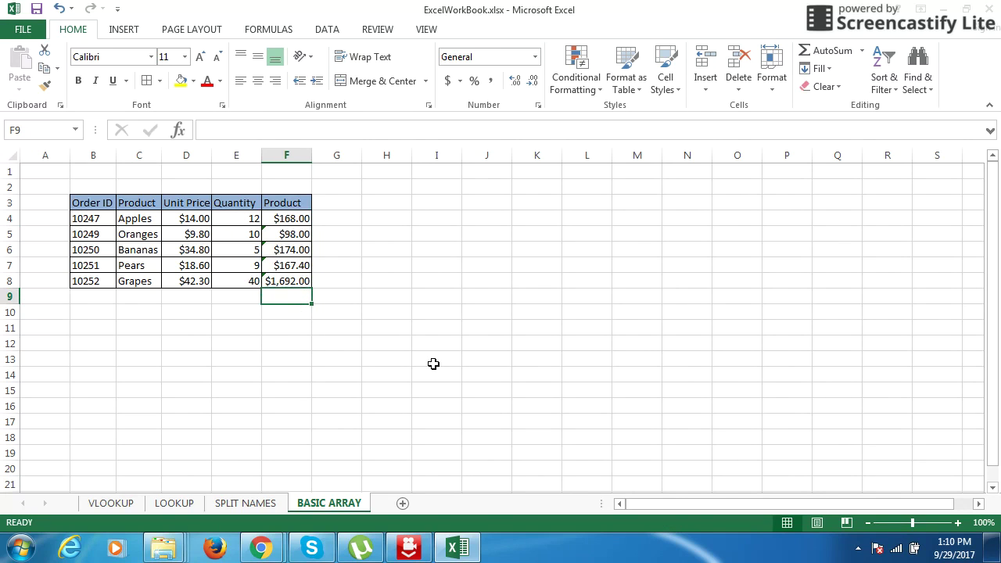
pyautogui.press('Left')
pyautogui.write('sum')
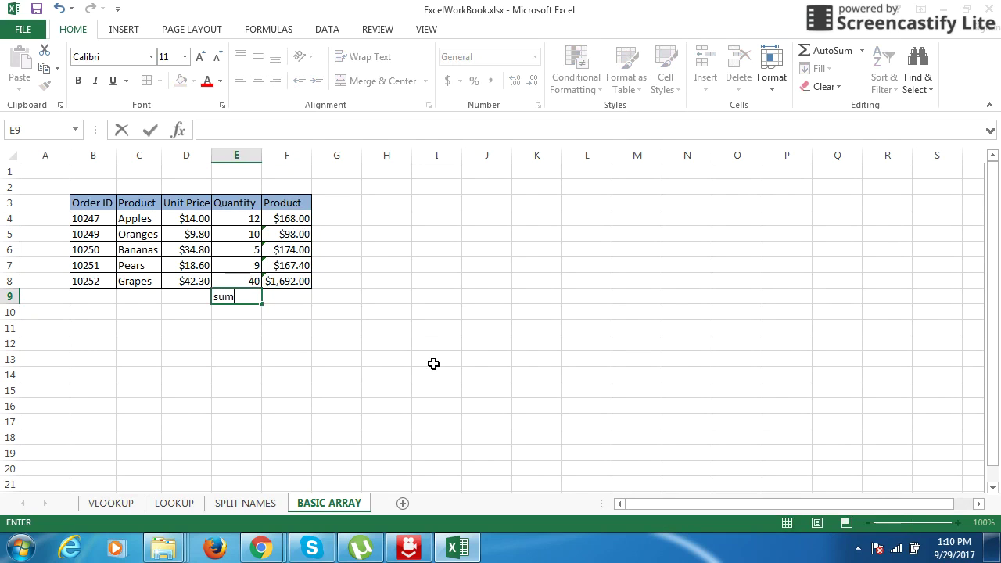
pyautogui.hotkey('ctrl', 'b')
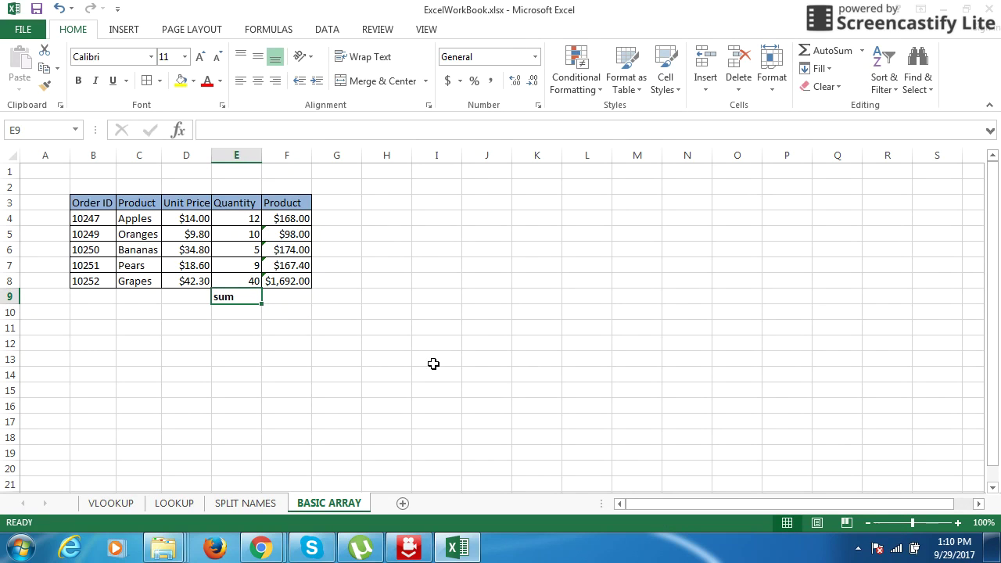
# Total the Product column in F9 with =SUM(F4:F8), beside the sum label.
pyautogui.press('Tab')
pyautogui.write('=')
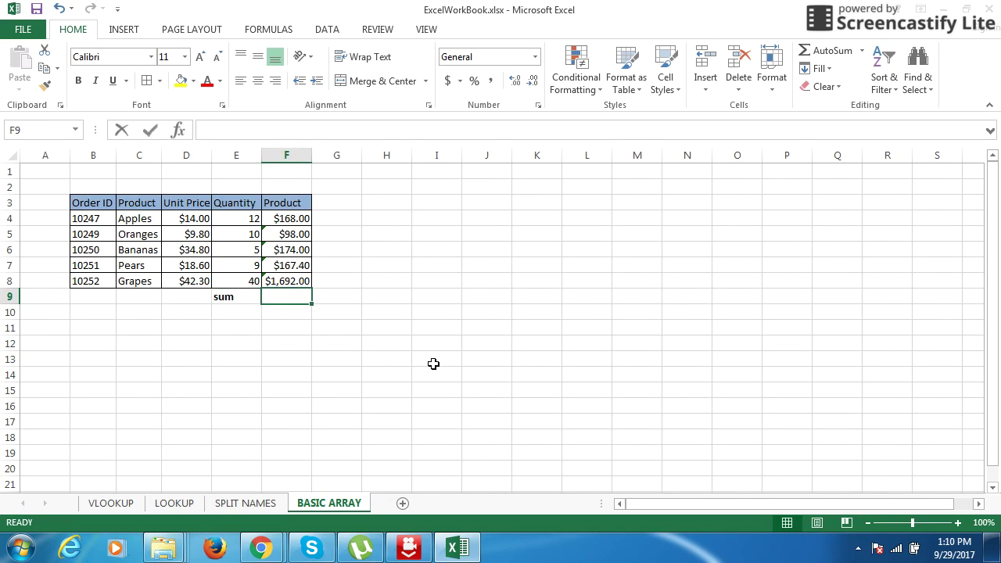
pyautogui.write('su')
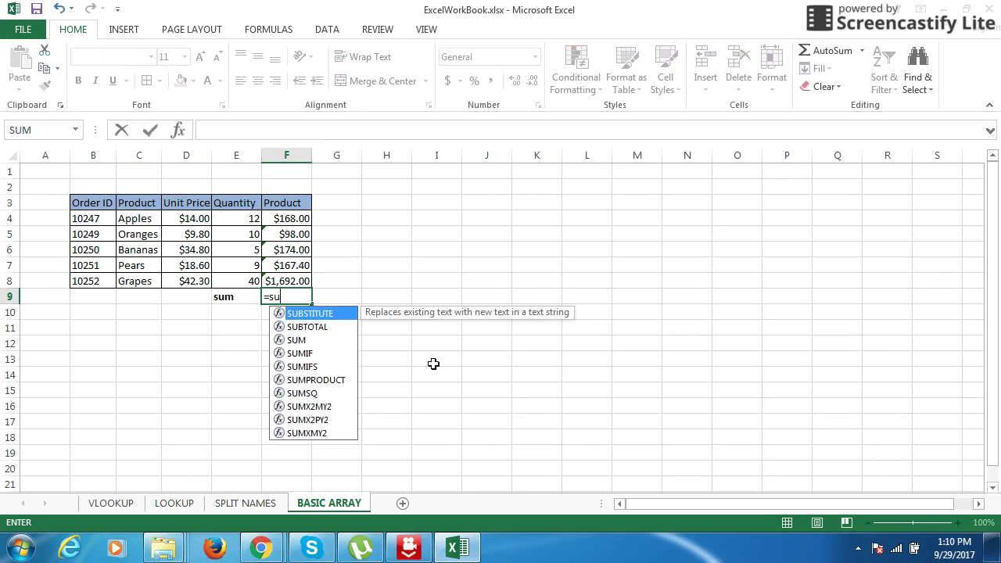
pyautogui.write('m(')
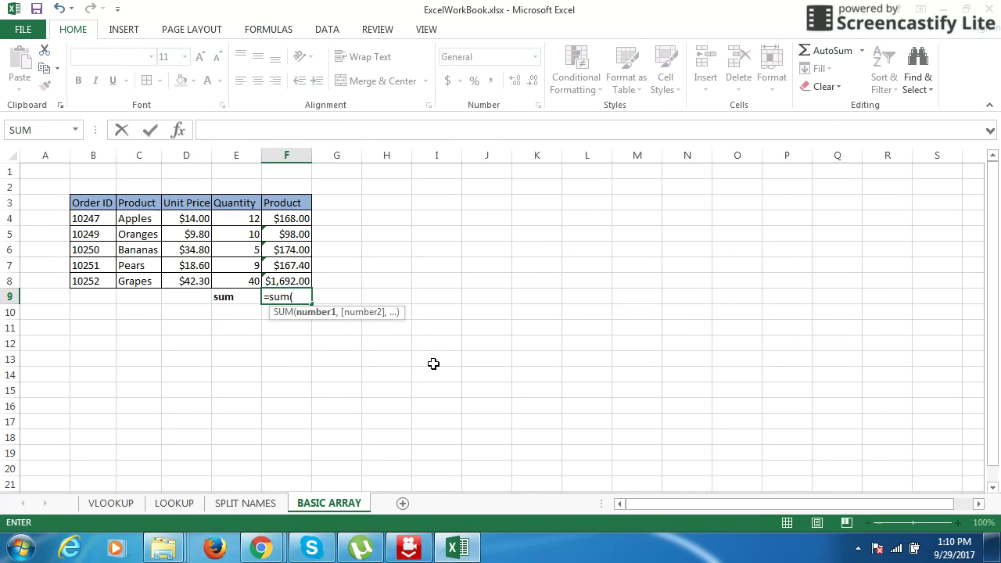
pyautogui.moveTo(296, 219); pyautogui.dragTo(298, 277)
pyautogui.write(')')
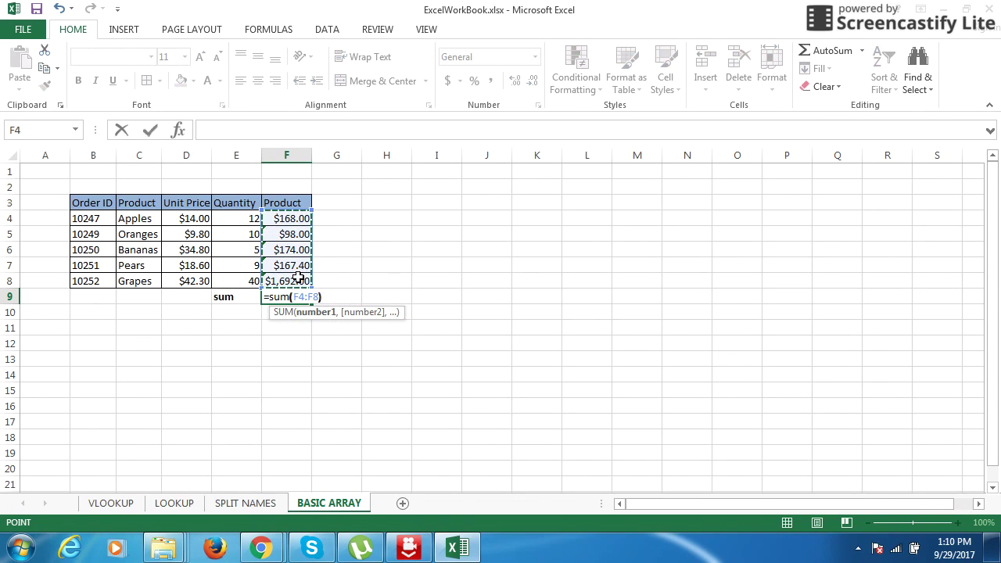
pyautogui.press('Return')
pyautogui.press('Up')
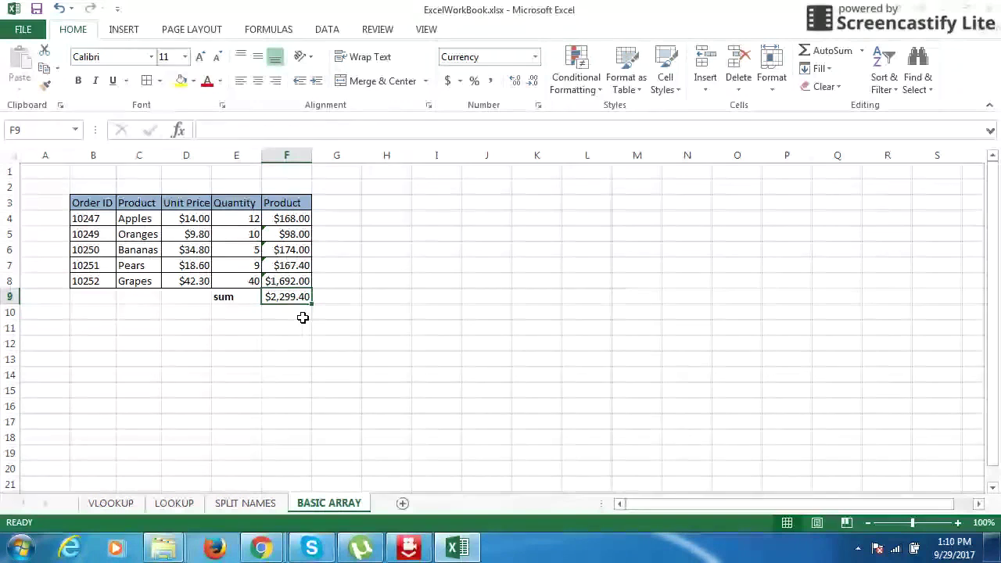
# Add the label "sum array" in E11, leaving a blank row beneath the sum row.
pyautogui.click(225, 318)
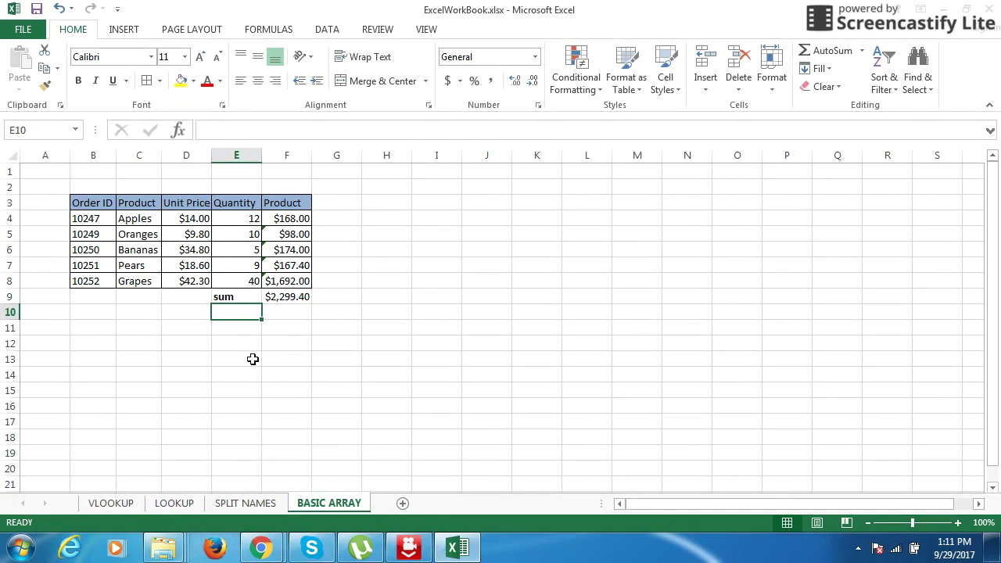
pyautogui.press('Right')
pyautogui.press('Down')
pyautogui.press('Left')
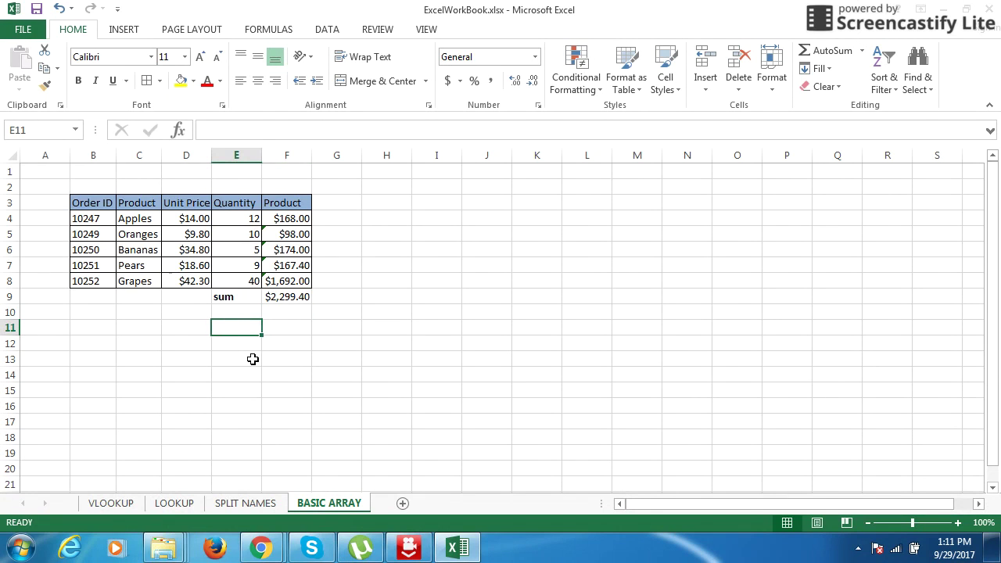
pyautogui.write('sum')
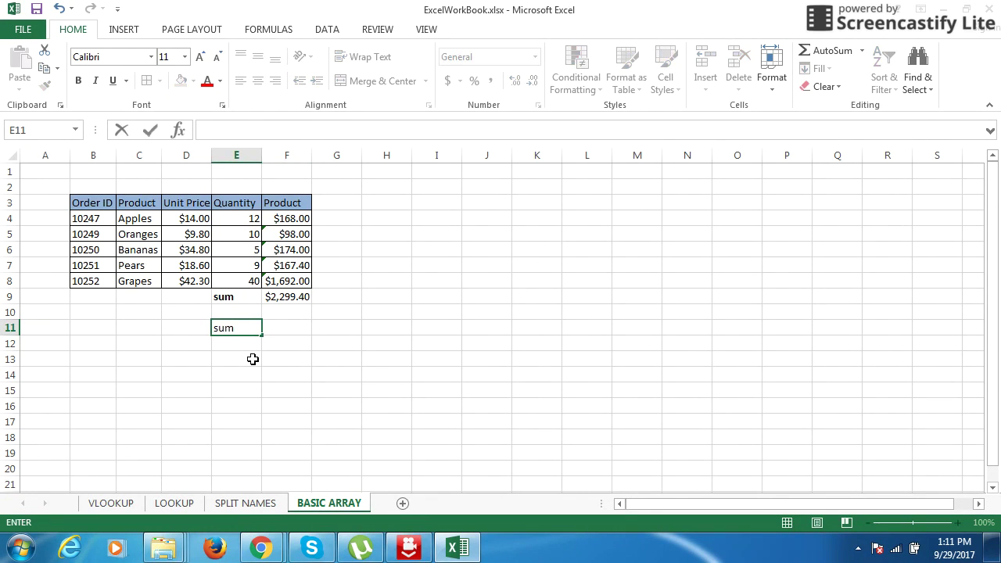
pyautogui.write(' array')
pyautogui.press('Return')
pyautogui.press('Up')
pyautogui.press('Right')
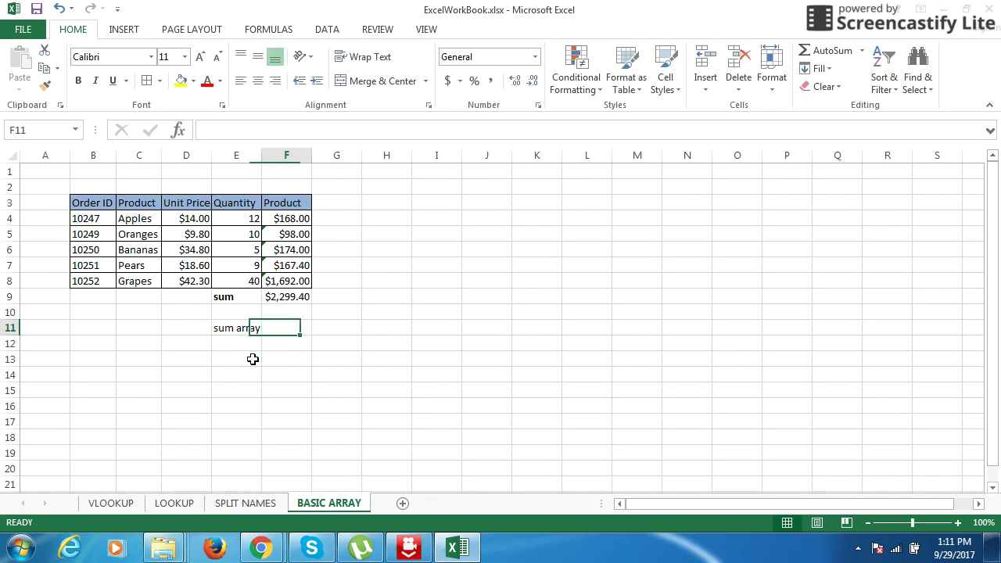
# Enter =SUM(D4:D8*E4:E8) as an array formula in F11 to total price times quantity in one cell.
pyautogui.write('=s')
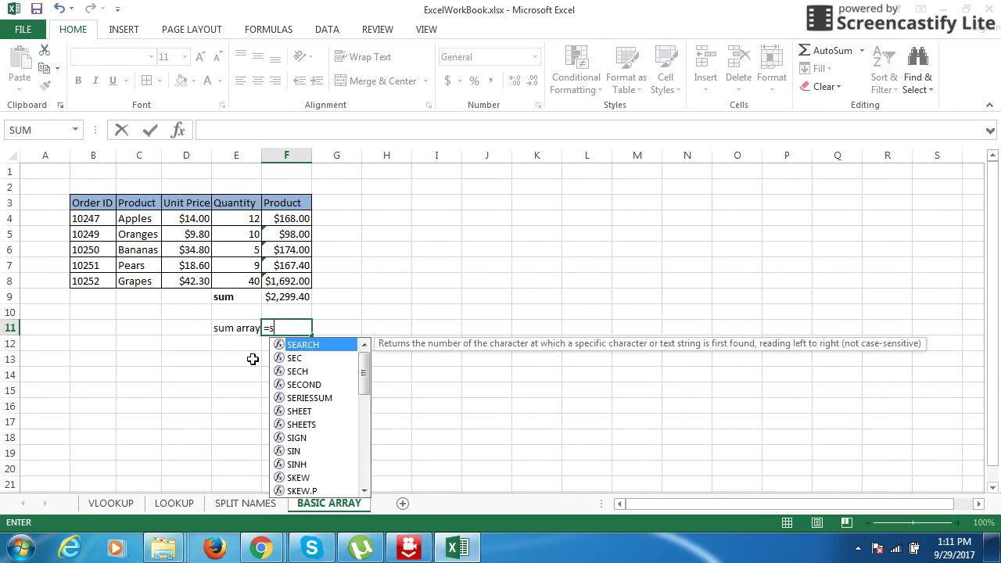
pyautogui.write('um')
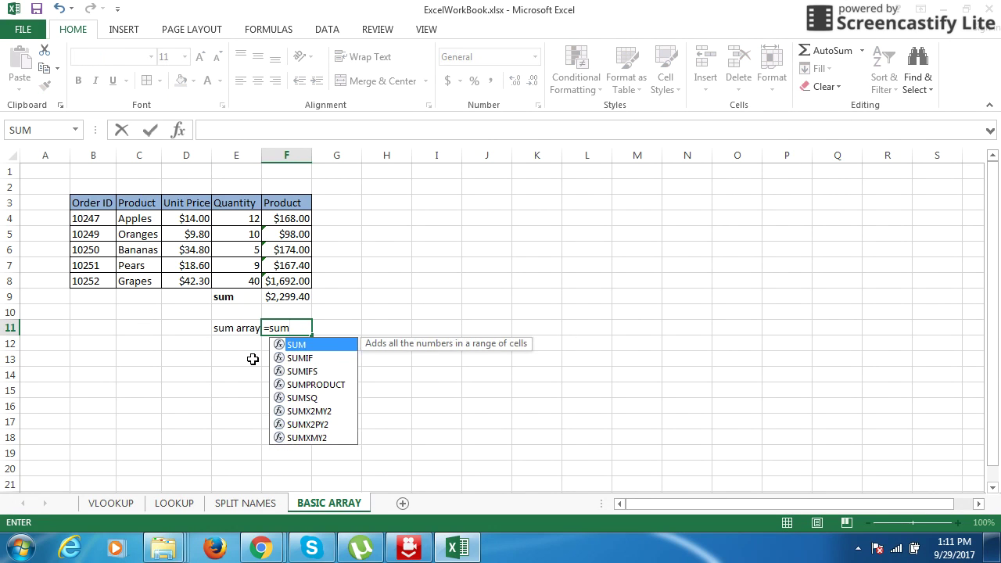
pyautogui.write('(')
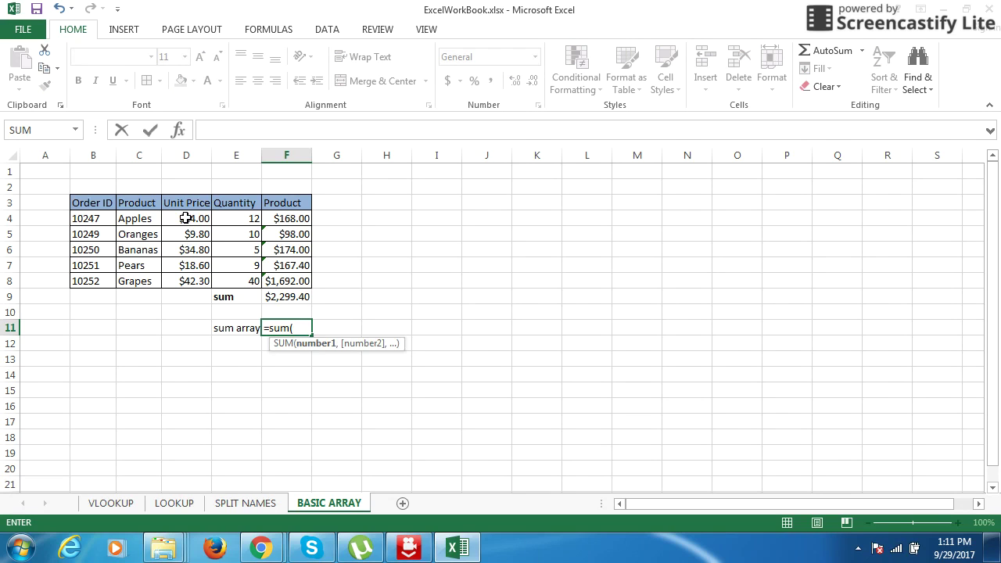
pyautogui.moveTo(186, 218); pyautogui.dragTo(182, 281)
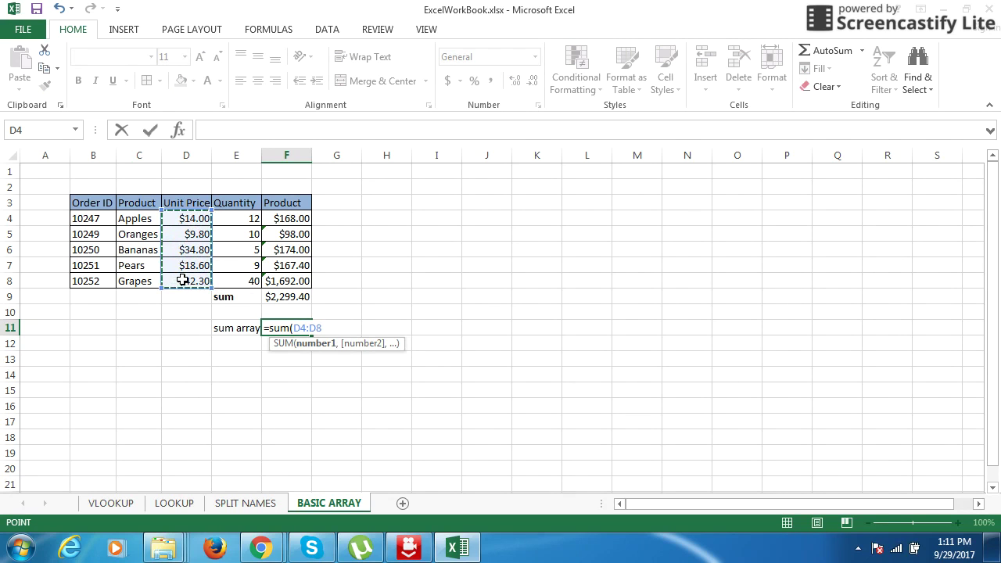
pyautogui.write('*')
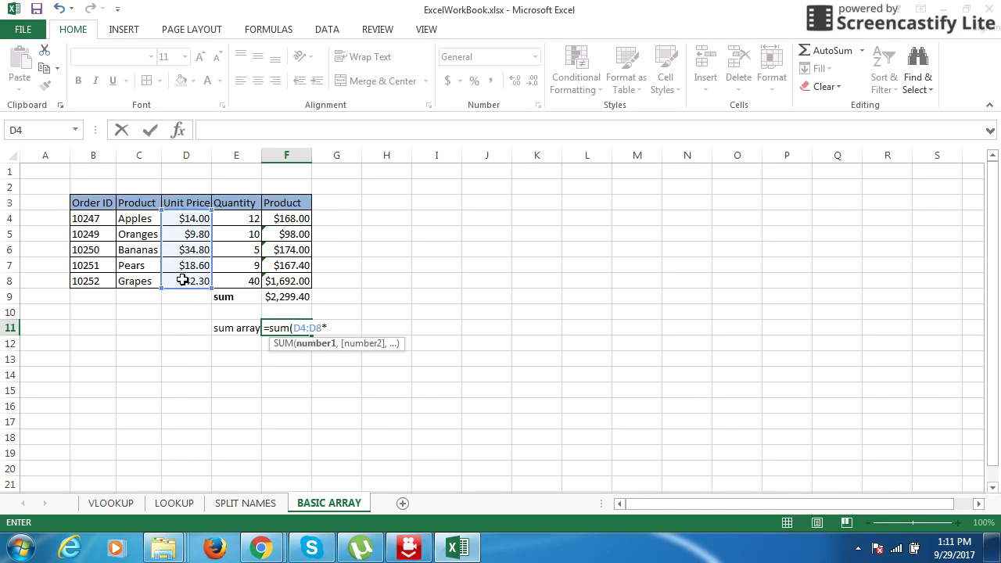
pyautogui.click(252, 224)
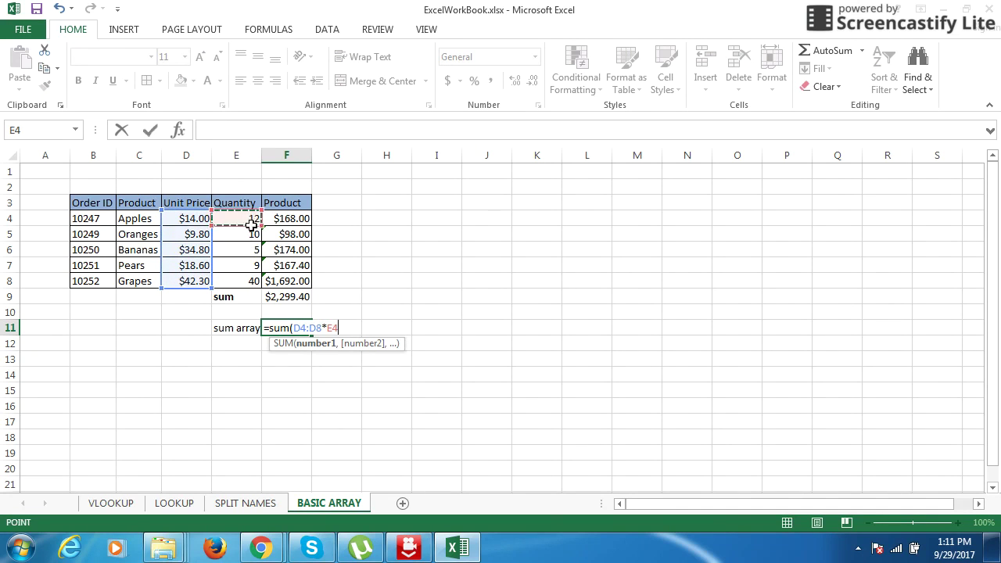
pyautogui.moveTo(251, 224); pyautogui.dragTo(252, 278)
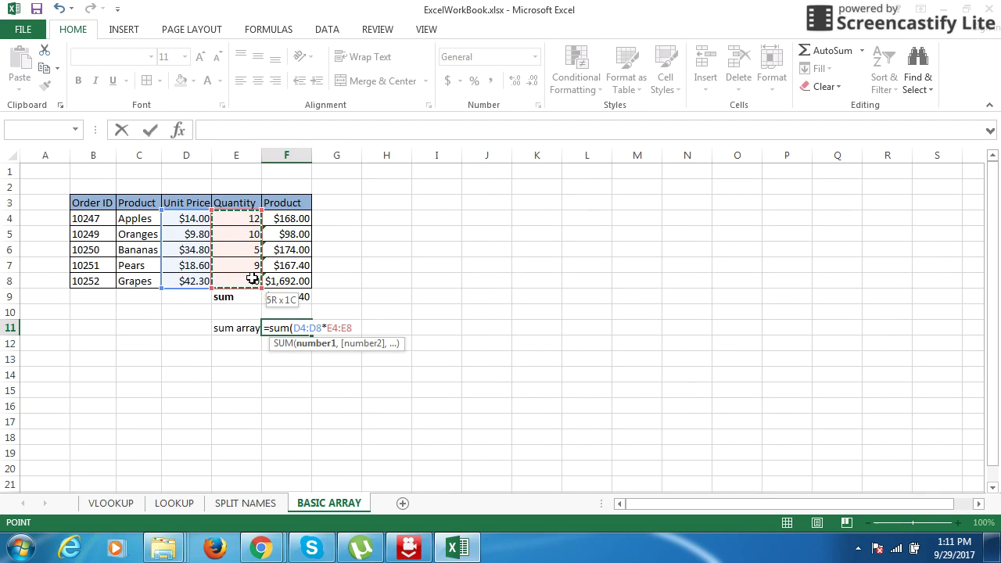
pyautogui.moveTo(253, 279); pyautogui.dragTo(252, 283)
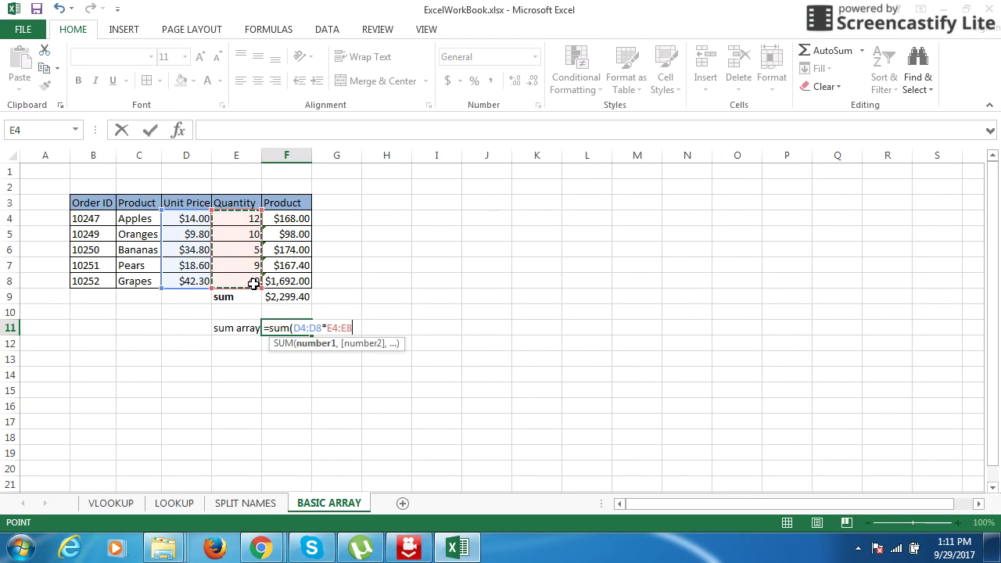
pyautogui.write(')')
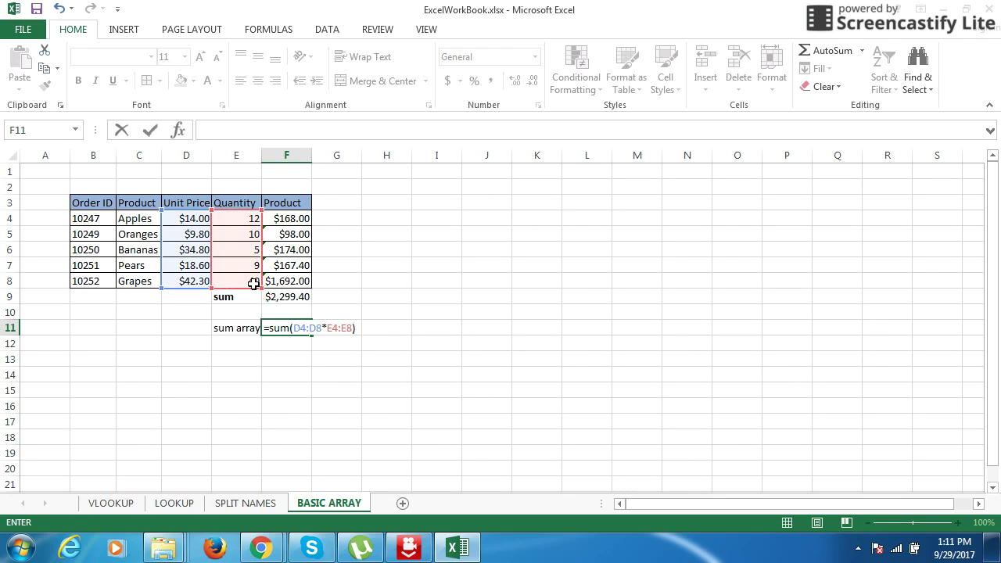
pyautogui.hotkey('ctrl', 'shift', 'Return')
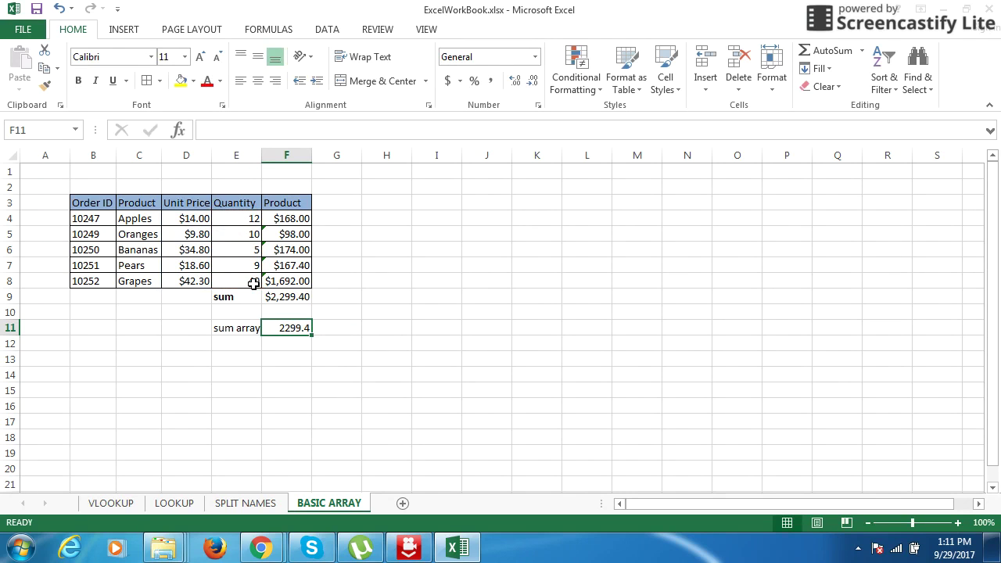
# Compare the total in F9 with the array total in F11 and review the array formula in F11.
pyautogui.press('Up')
pyautogui.press('Up')
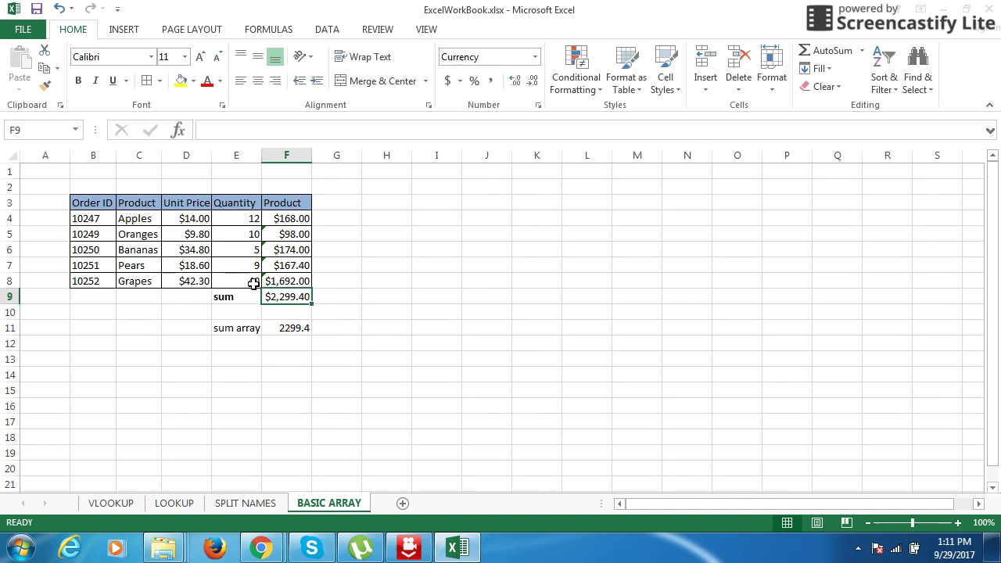
pyautogui.press('Down')
pyautogui.press('Down')
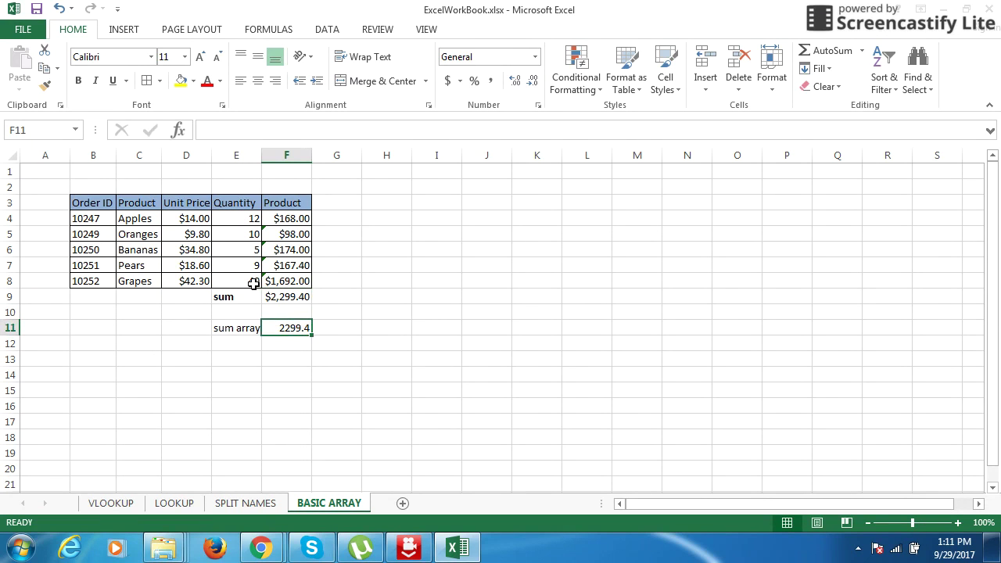
pyautogui.press('Left')
pyautogui.press('Right')
pyautogui.press('F2')
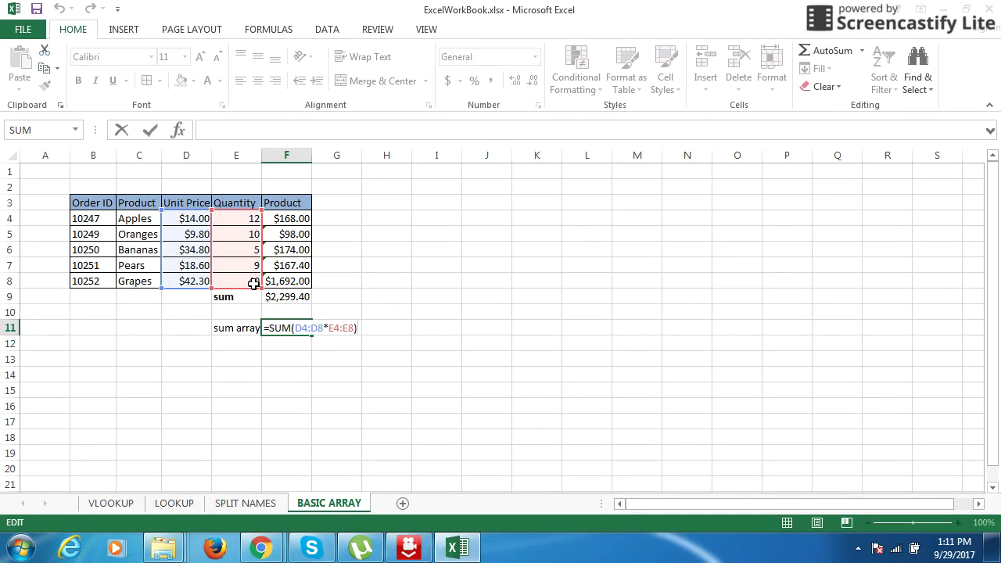
pyautogui.hotkey('ctrl', 'shift', 'Return')
pyautogui.press('Down')
pyautogui.press('Up')
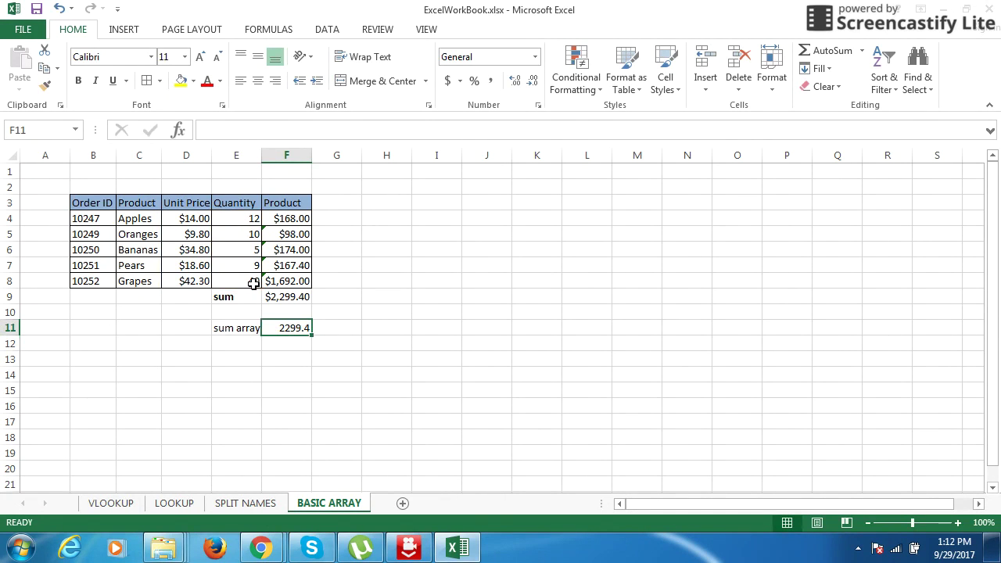
# Examine the array formula in F4, the Product cells F4:F8, and how the array total in F11 relates to them.
pyautogui.doubleClick(286, 219)
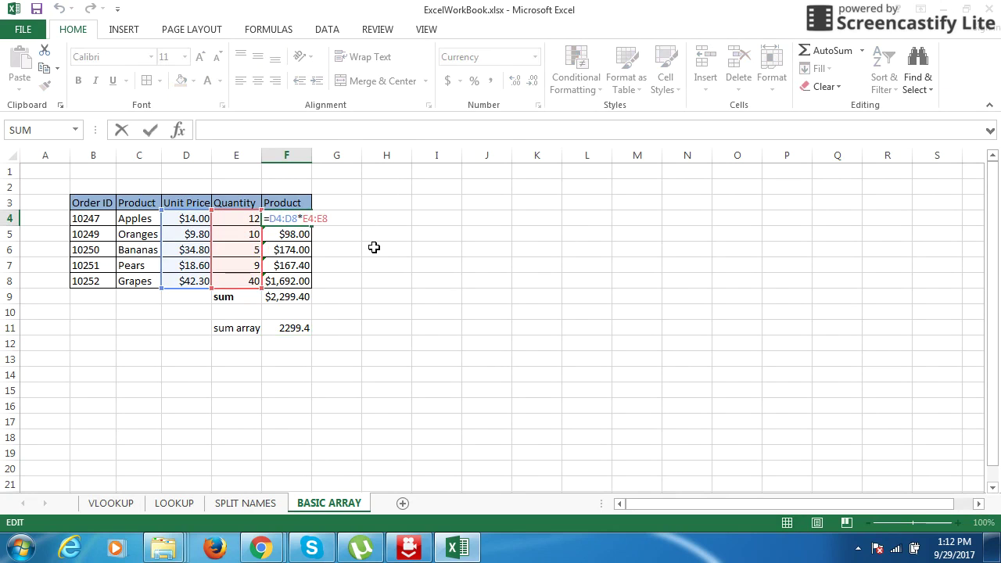
pyautogui.press('Escape')
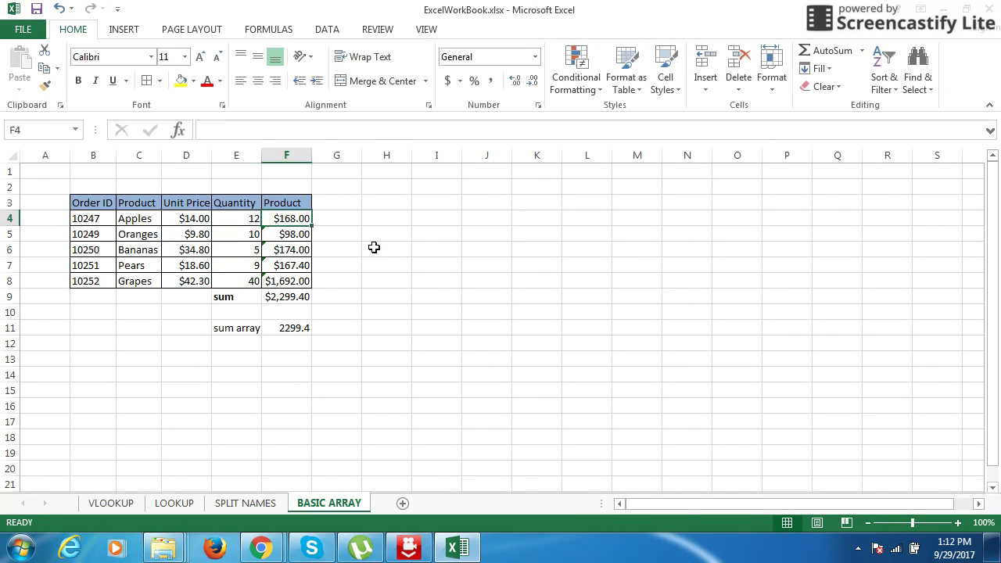
pyautogui.hotkey('shift', 'Down')
pyautogui.hotkey('shift', 'Down')
pyautogui.hotkey('shift', 'Down')
pyautogui.press('Right')
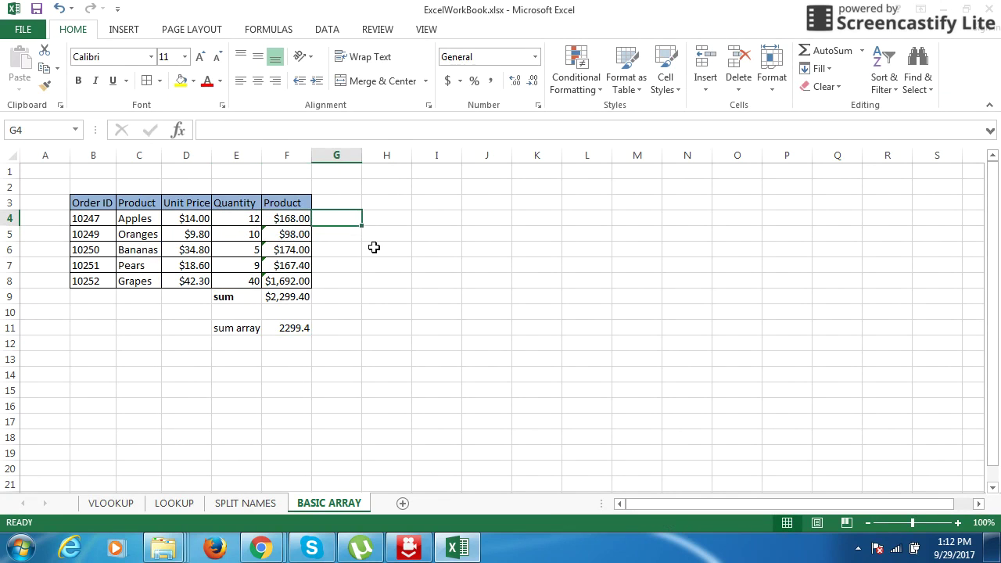
pyautogui.press('Left')
pyautogui.hotkey('shift', 'Down')
pyautogui.hotkey('shift', 'Down')
pyautogui.hotkey('shift', 'Down')
pyautogui.hotkey('shift', 'Down')
pyautogui.press('Down')
pyautogui.press('Down')
pyautogui.press('Down')
pyautogui.press('Down')
pyautogui.press('Down')
pyautogui.press('Down')
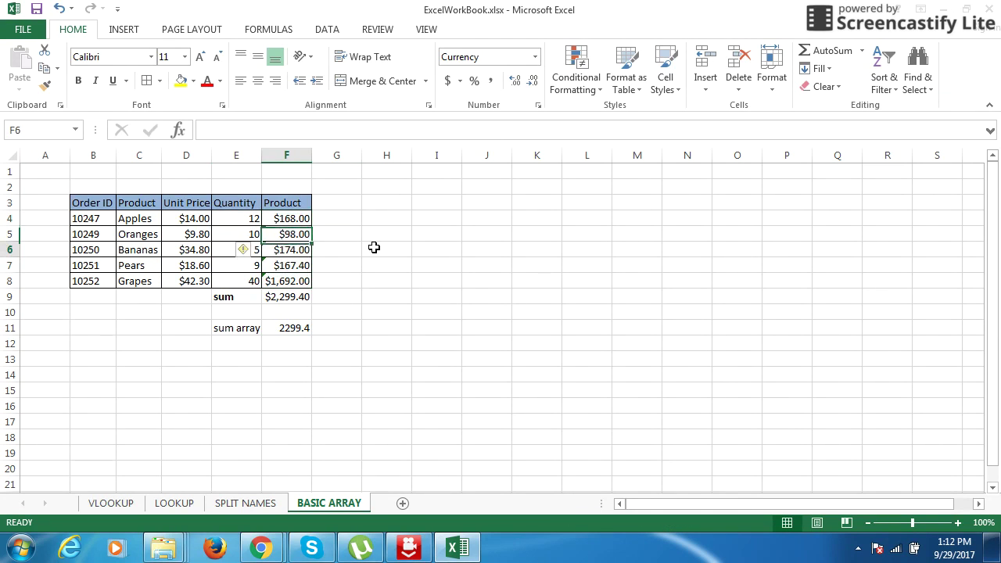
pyautogui.press('Up')
pyautogui.press('Down')
pyautogui.press('Down')
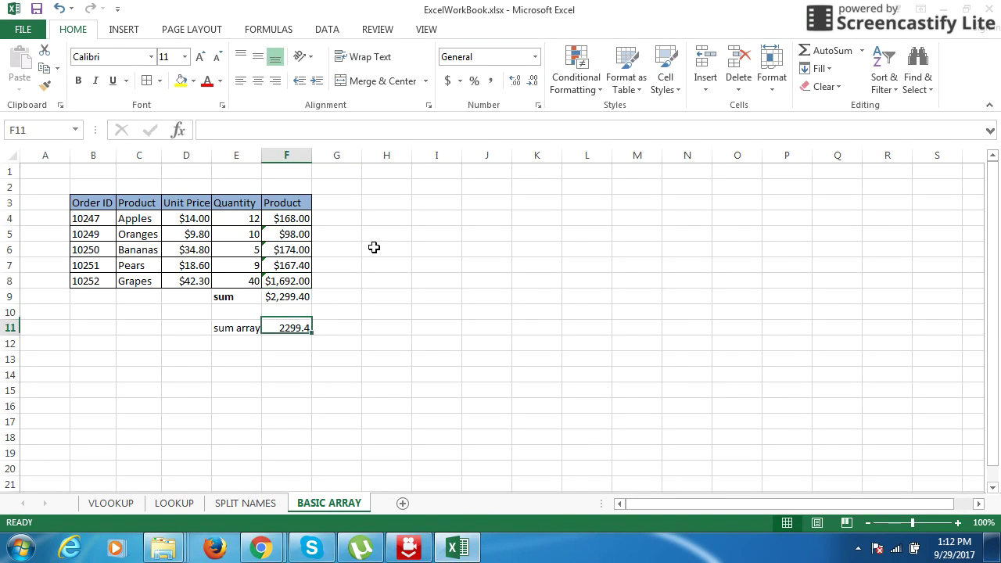
pyautogui.click(196, 222)
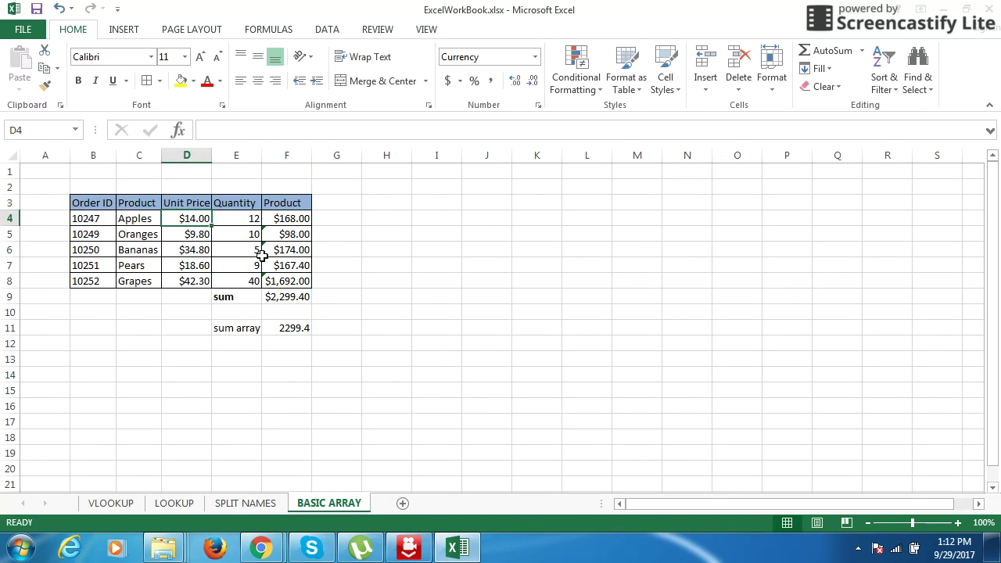
pyautogui.click(297, 330)
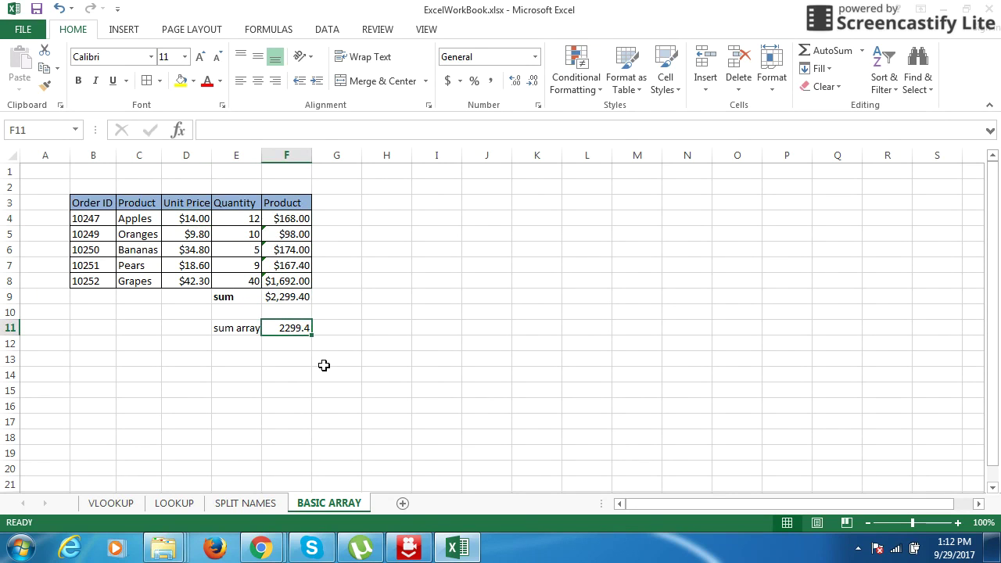
# Add the label "sum" in E12 beneath the sum array label, discarding the suggested "sum array" completion.
pyautogui.press('Down')
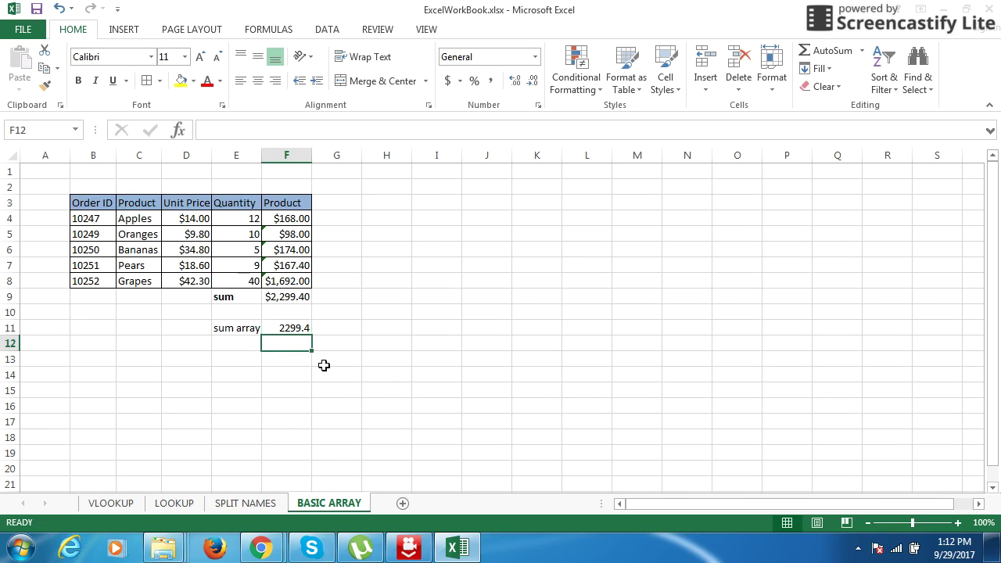
pyautogui.press('Left')
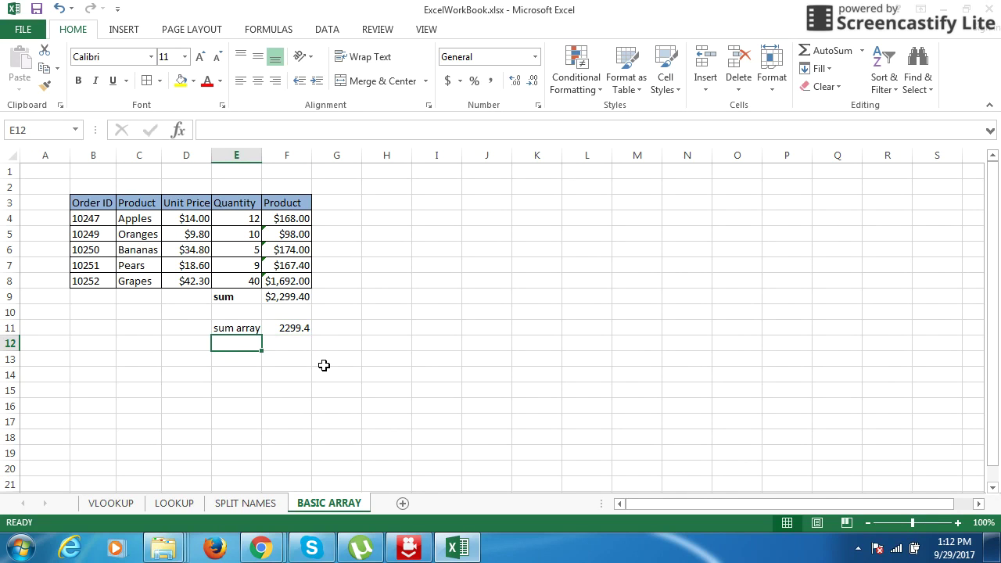
pyautogui.write('sum')
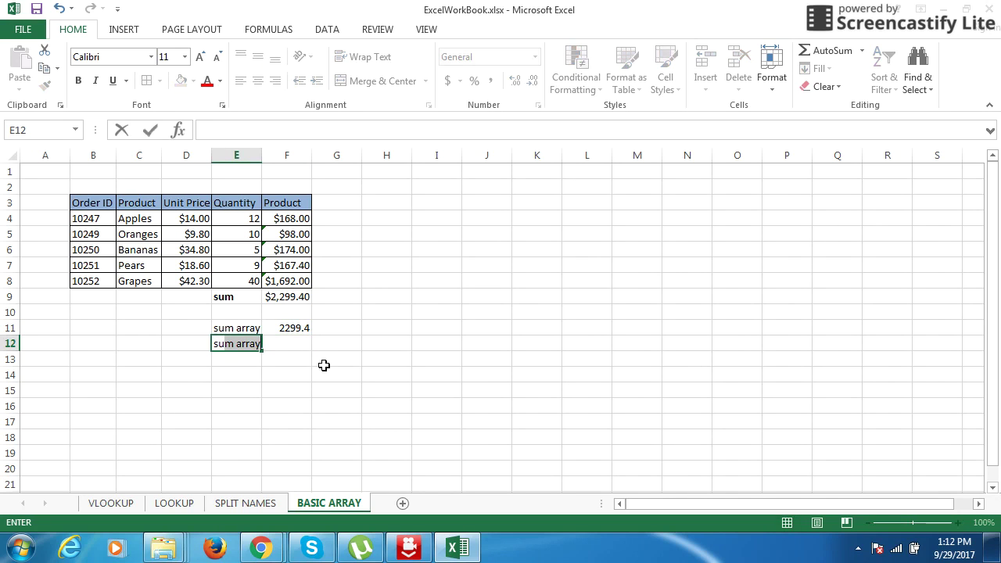
pyautogui.press('BackSpace')
pyautogui.press('BackSpace')
pyautogui.press('BackSpace')
pyautogui.write('um')
pyautogui.press('BackSpace')
pyautogui.press('Tab')
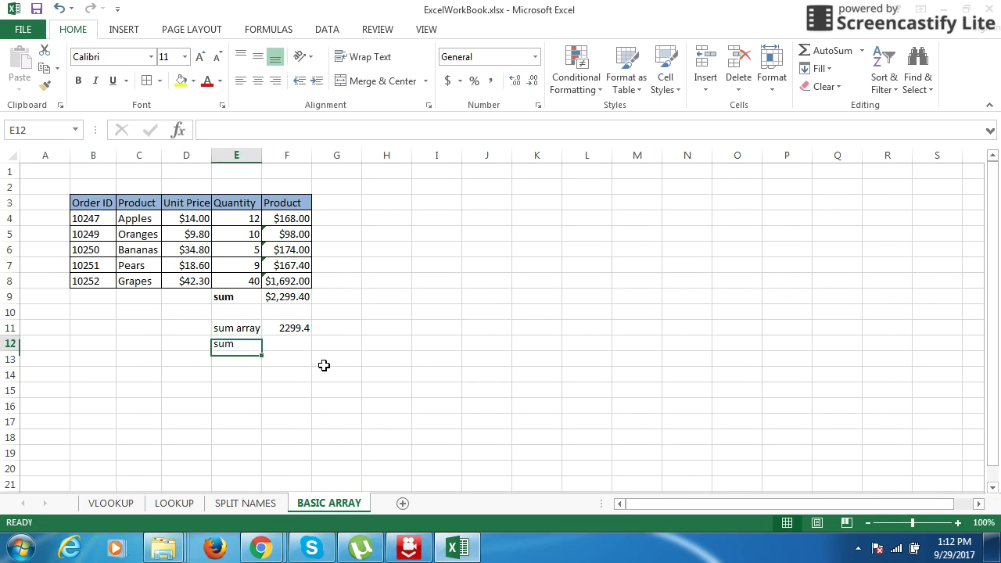
# Enter =SUMPRODUCT(D4:D8,E4:E8) in F12 to total unit price times quantity without an array formula.
pyautogui.write('=s')
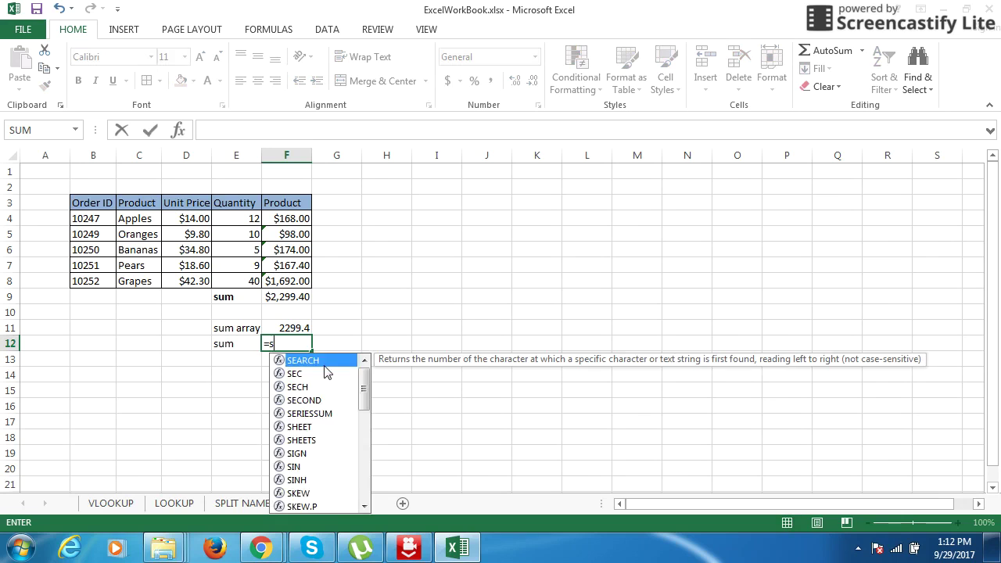
pyautogui.write('umproduc')
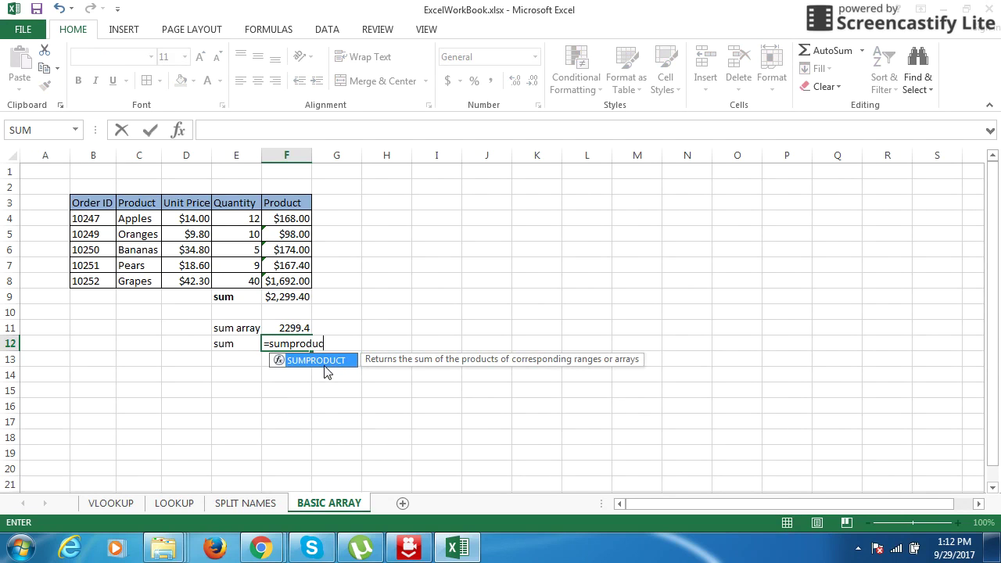
pyautogui.write('t(')
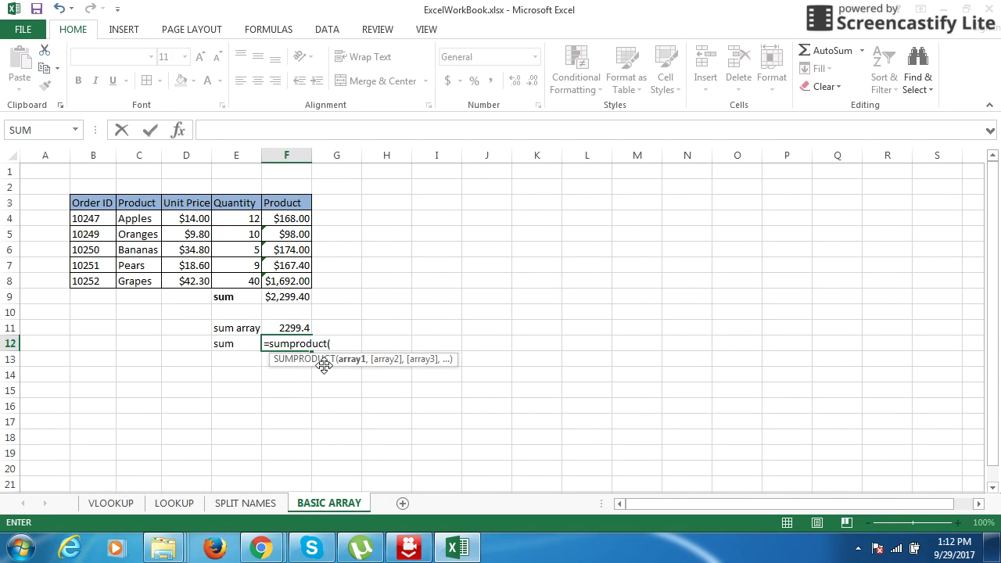
pyautogui.moveTo(188, 220); pyautogui.dragTo(188, 291)
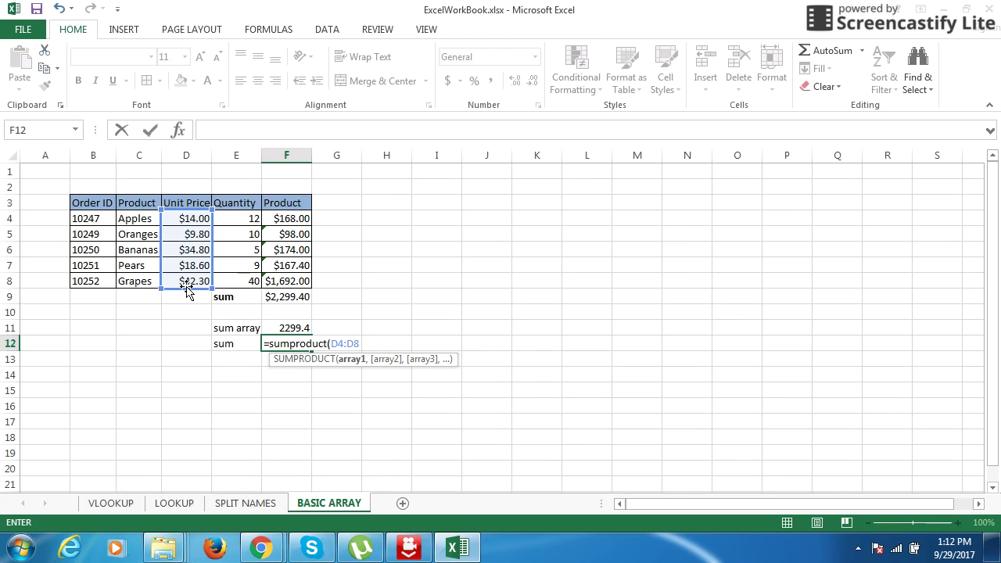
pyautogui.write(',')
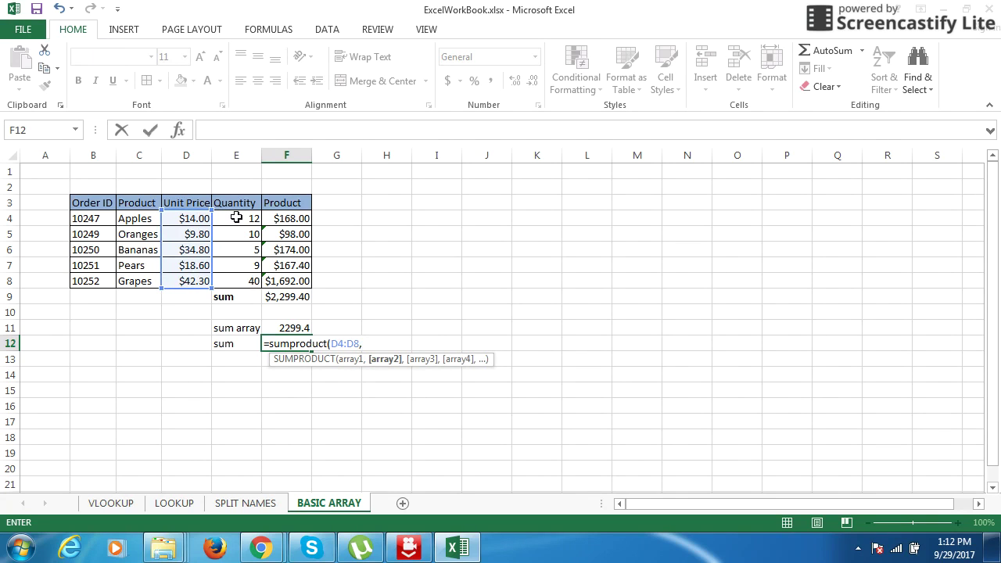
pyautogui.moveTo(236, 217); pyautogui.dragTo(227, 280)
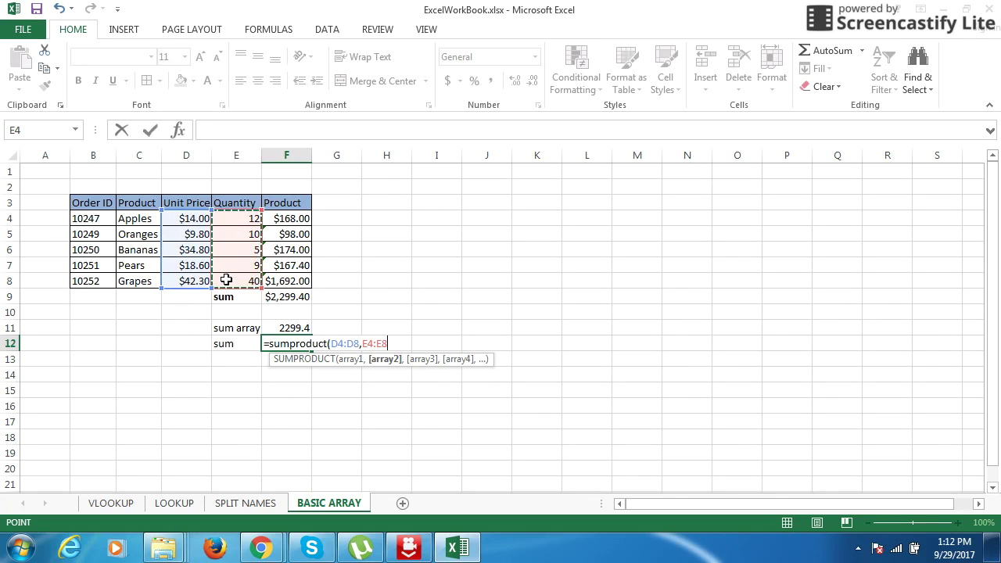
pyautogui.write(')')
pyautogui.hotkey('ctrl', 'Return')
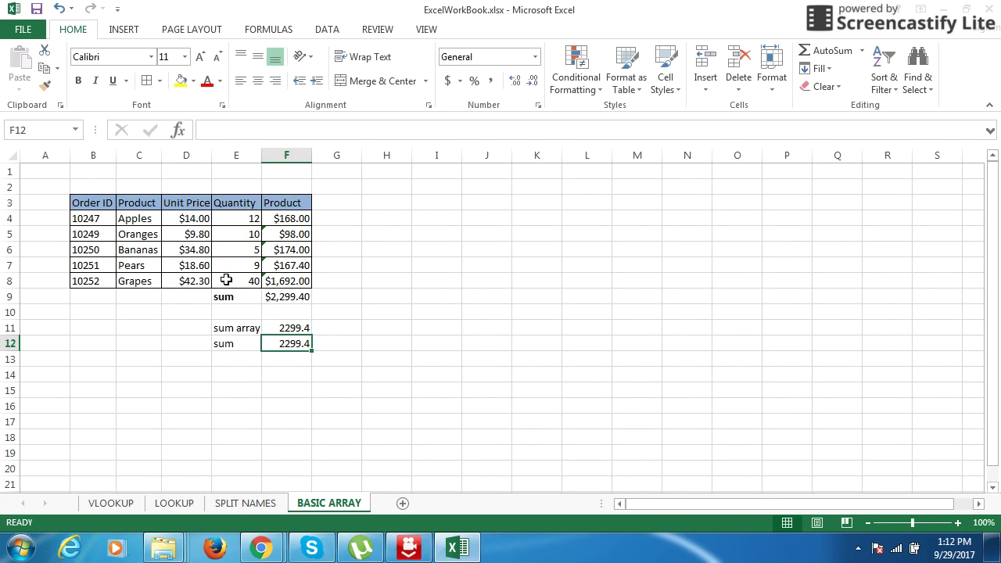